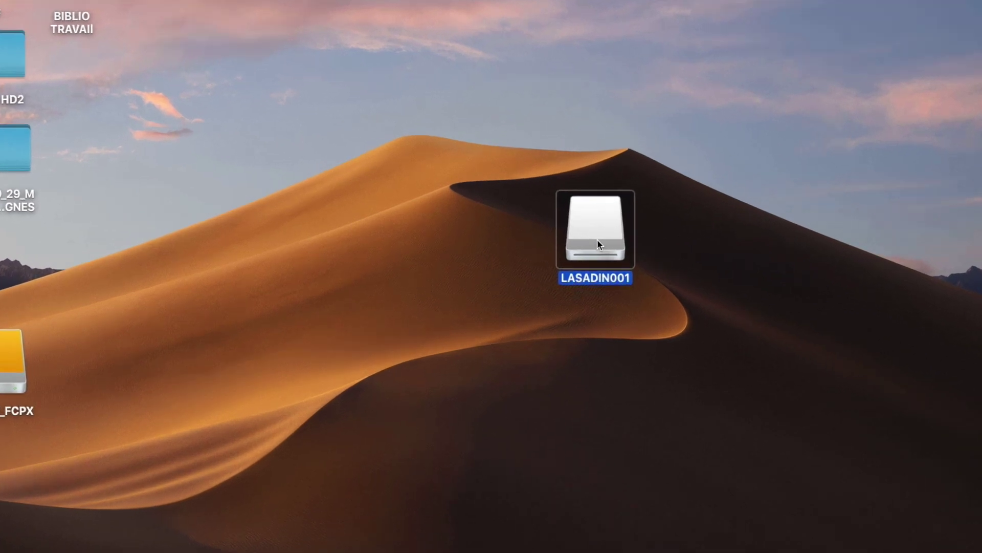
- Open the LASADIN001 card and examine the clip files in the 100R0704_01 and 100R0705_01 folders under BPAV > CLPR
double_click(564, 243)
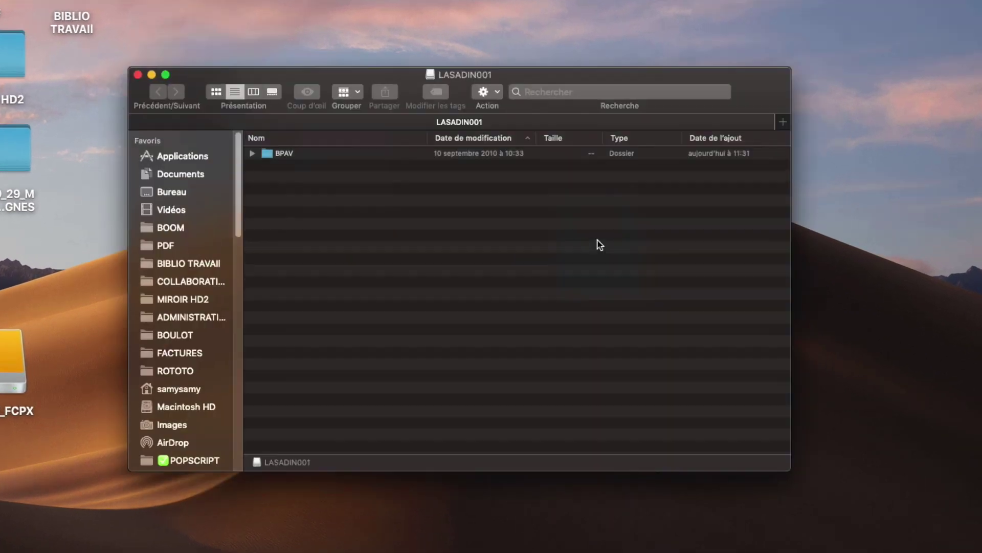
click(252, 154)
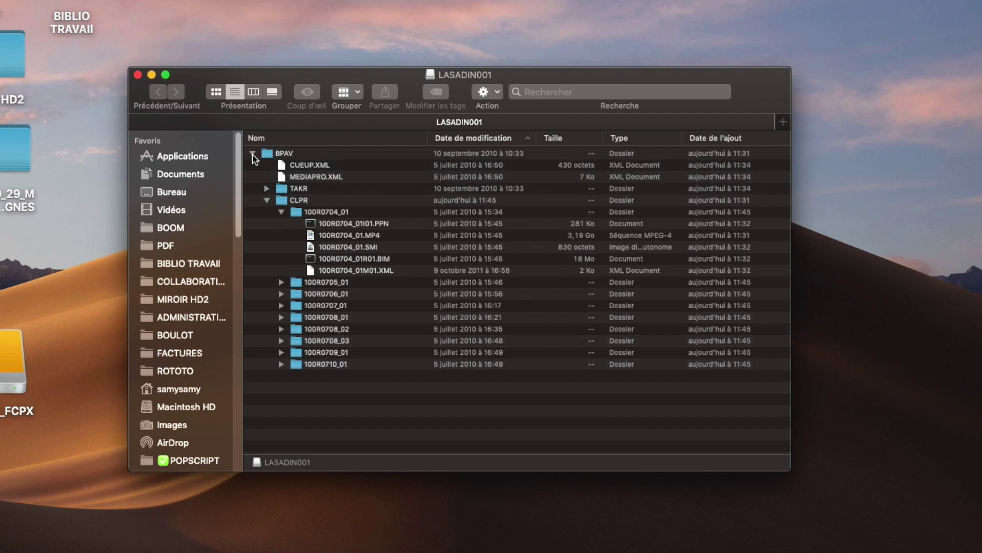
click(267, 200)
click(267, 200)
click(334, 236)
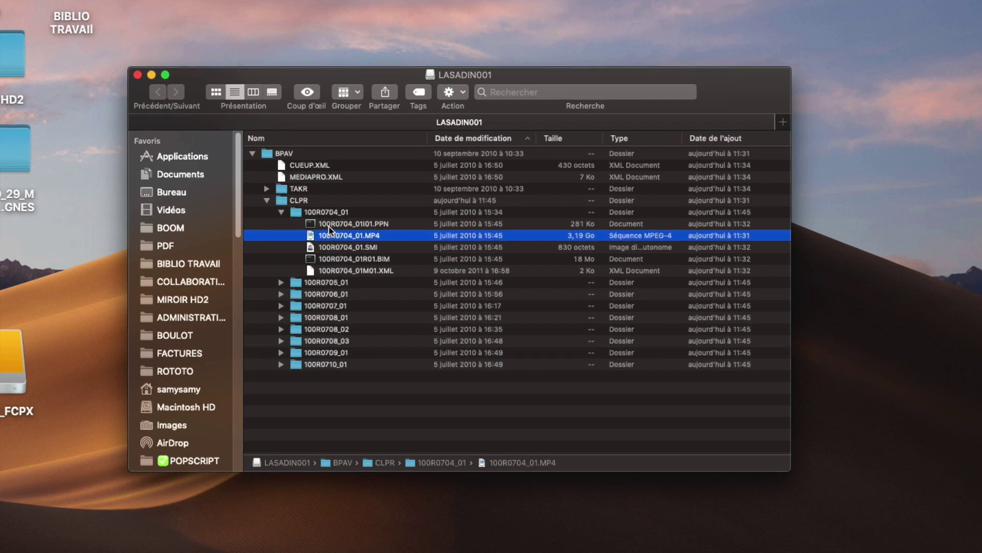
click(281, 212)
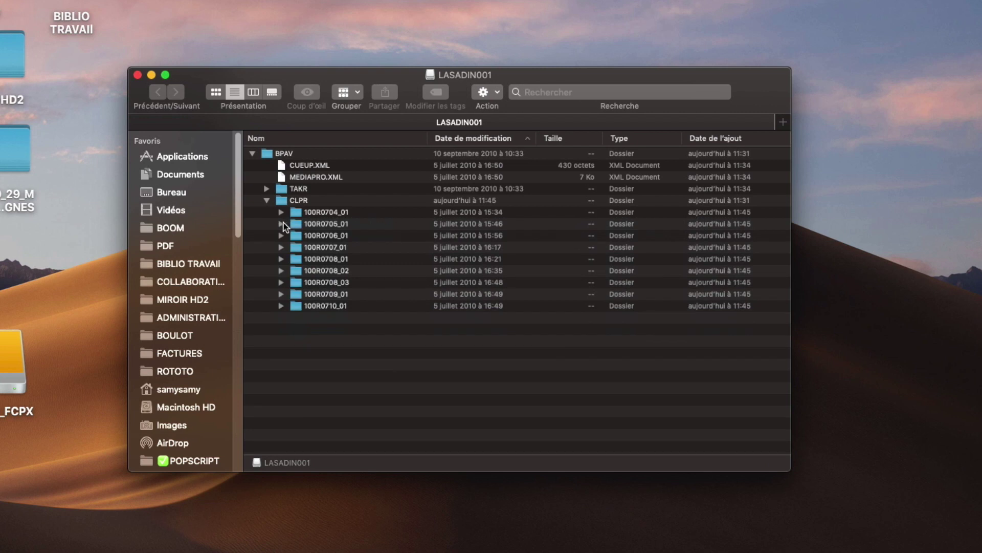
click(281, 228)
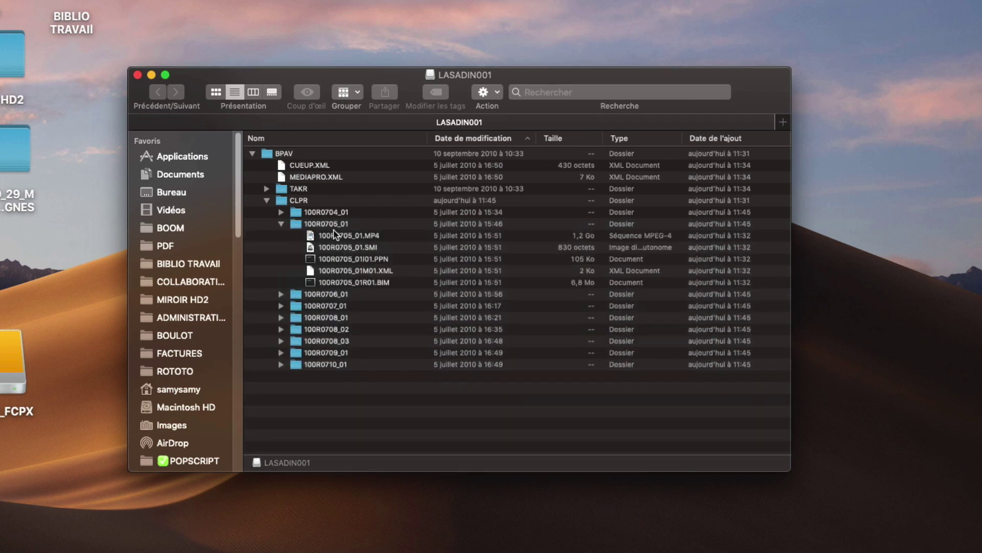
click(281, 225)
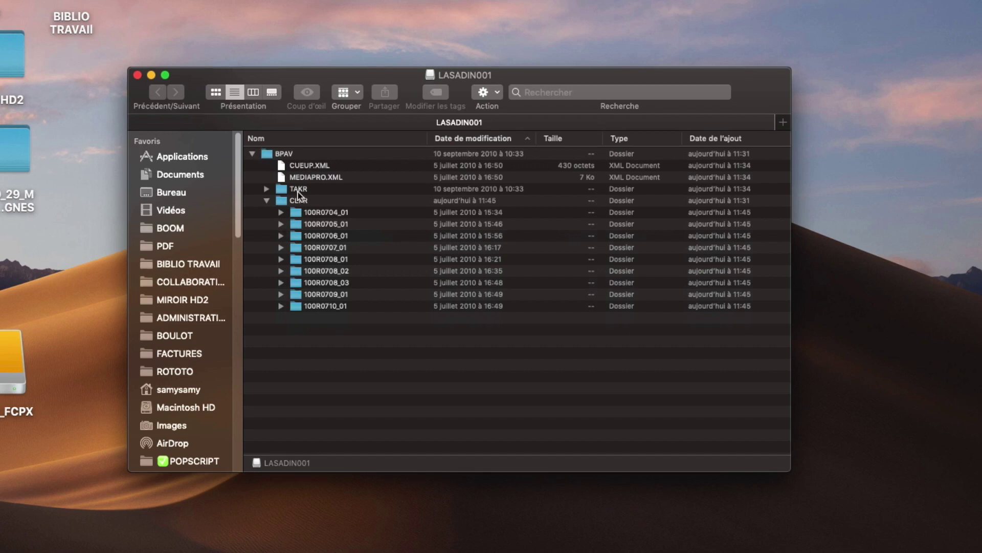
click(266, 201)
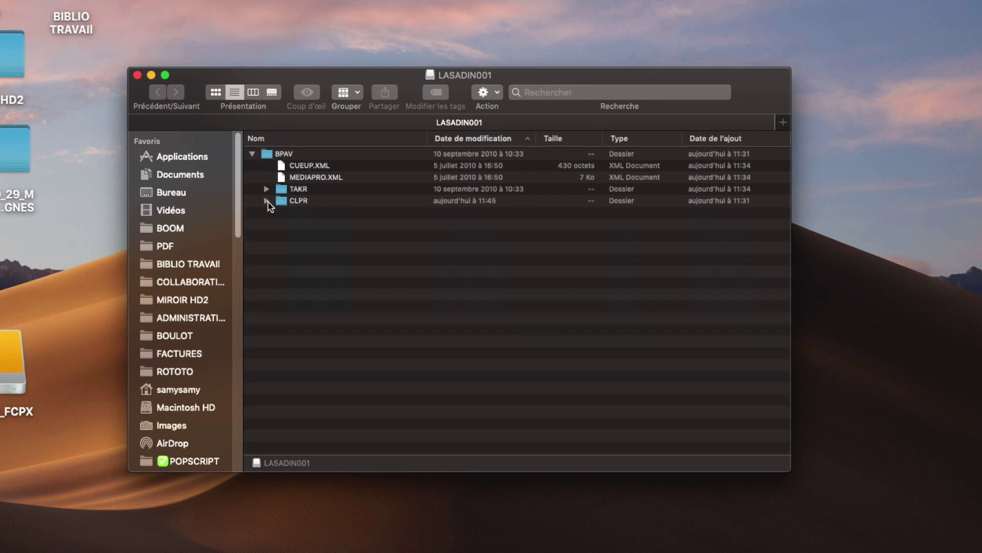
click(252, 154)
- Rearrange the LASADIN001 window and the card's desktop icon so that both are fully in view
drag(294, 73, 353, 313)
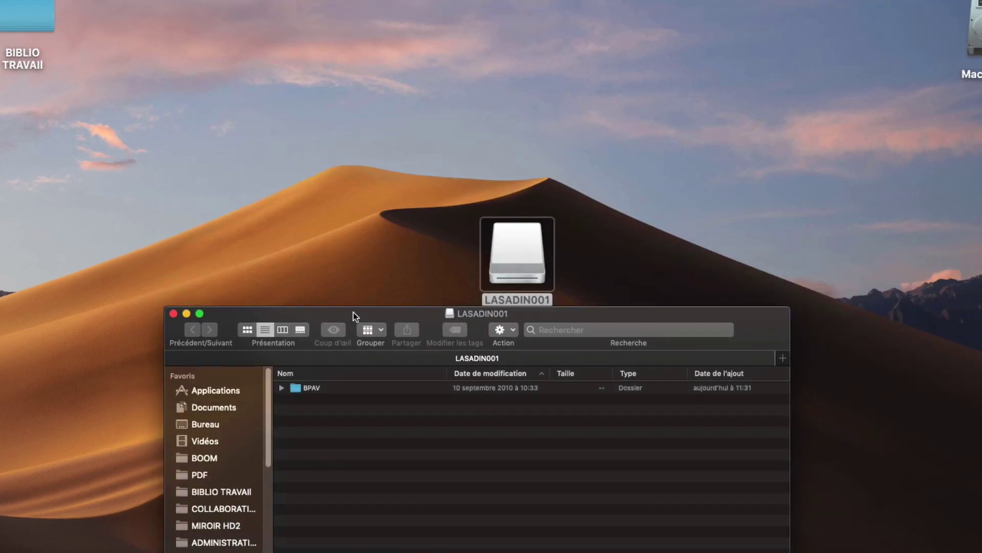
drag(512, 257, 567, 67)
drag(419, 312, 460, 158)
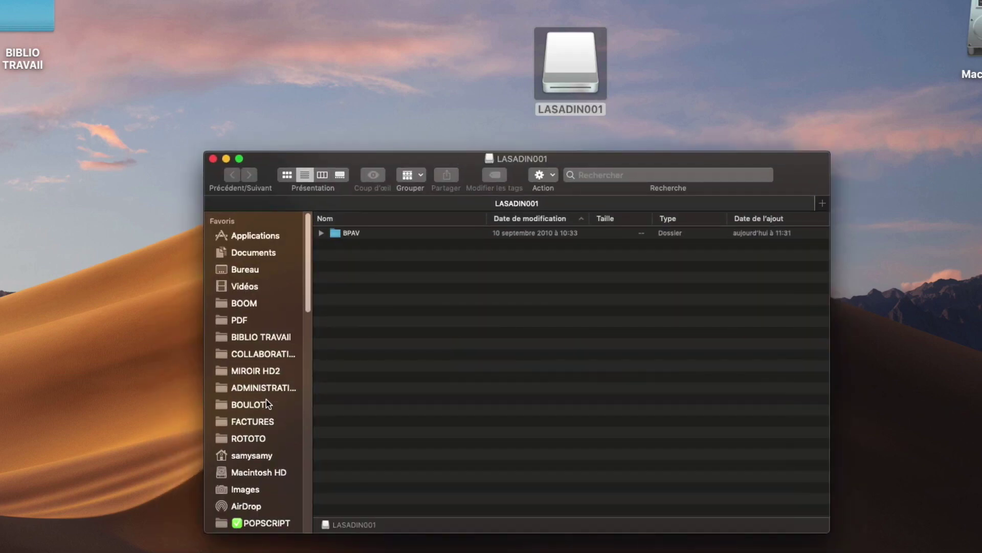
- Select the whole contents of the LASADIN001 card, the BPAV folder, and copy it
click(337, 235)
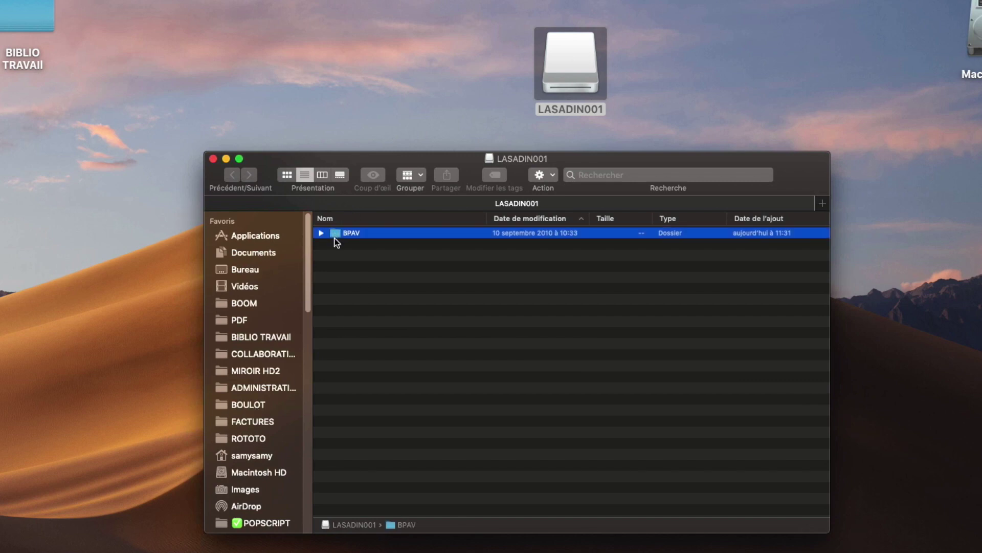
key(super+a)
click(361, 324)
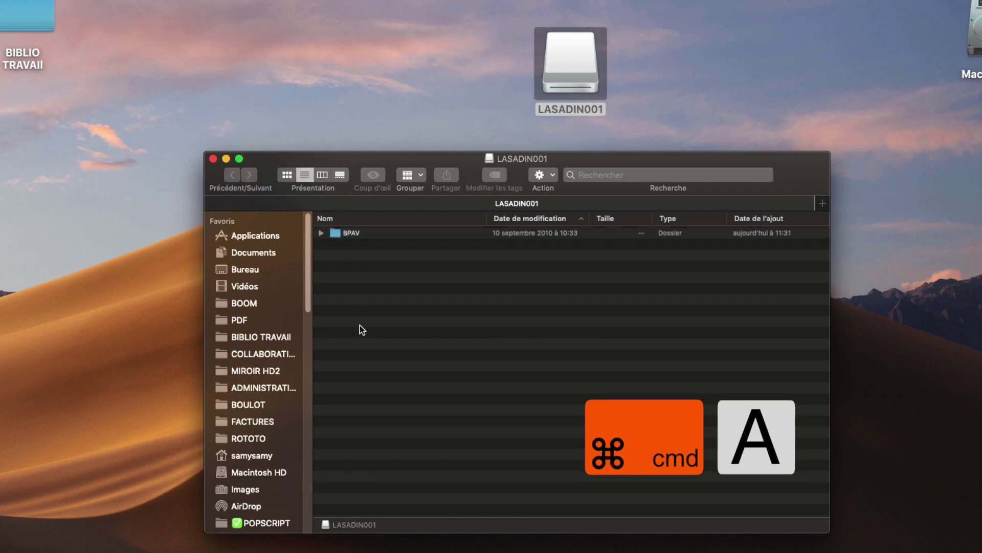
key(super+a)
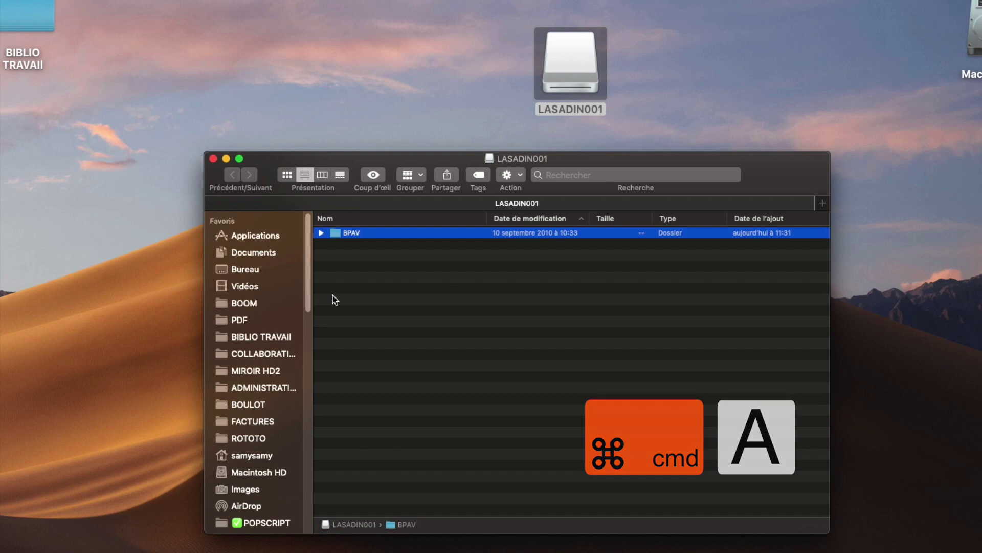
key(super+c)
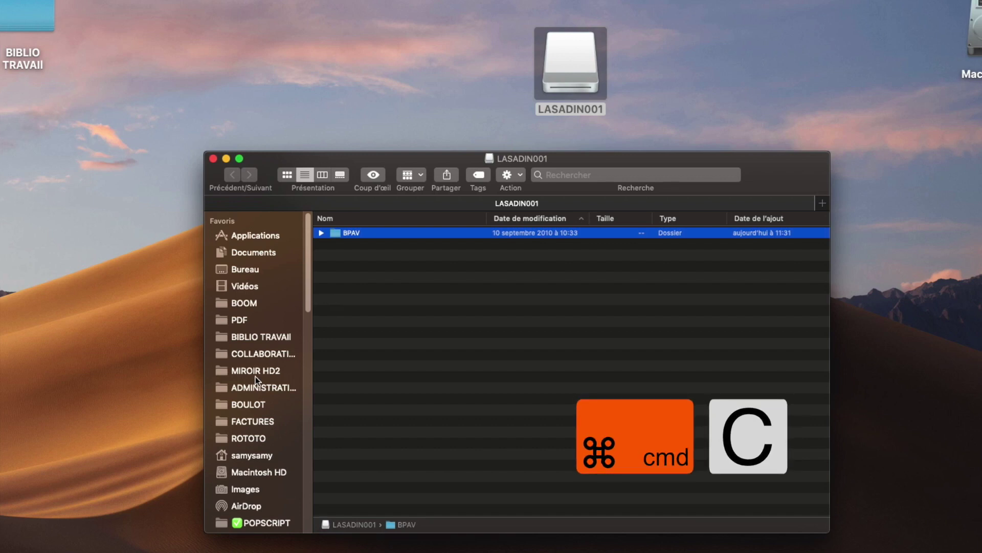
- Open the CARTES LIZZIE folder located in FCPX_FORMATION > LIZZIE on the FRICHE_FCPX drive
scroll(256, 376, down, 10)
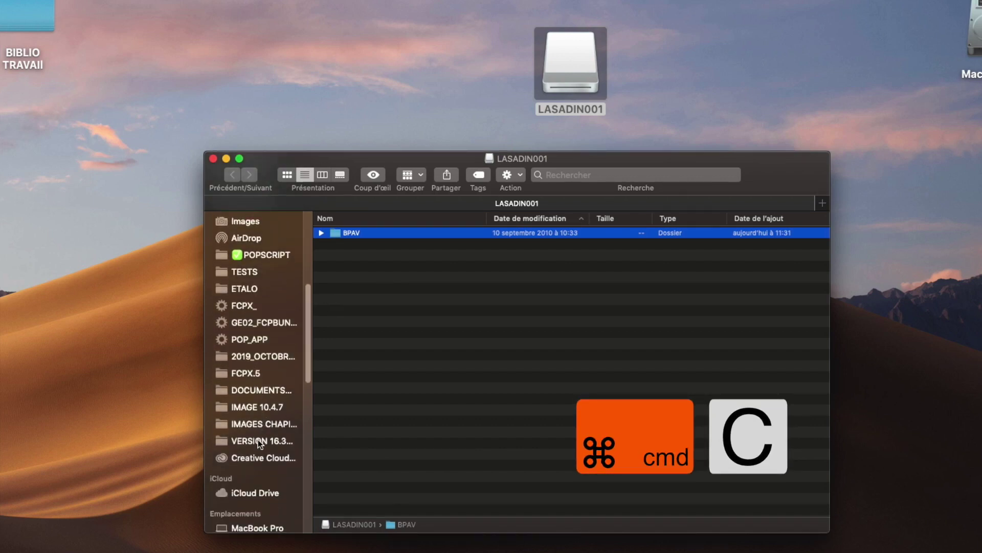
scroll(259, 430, down, 6)
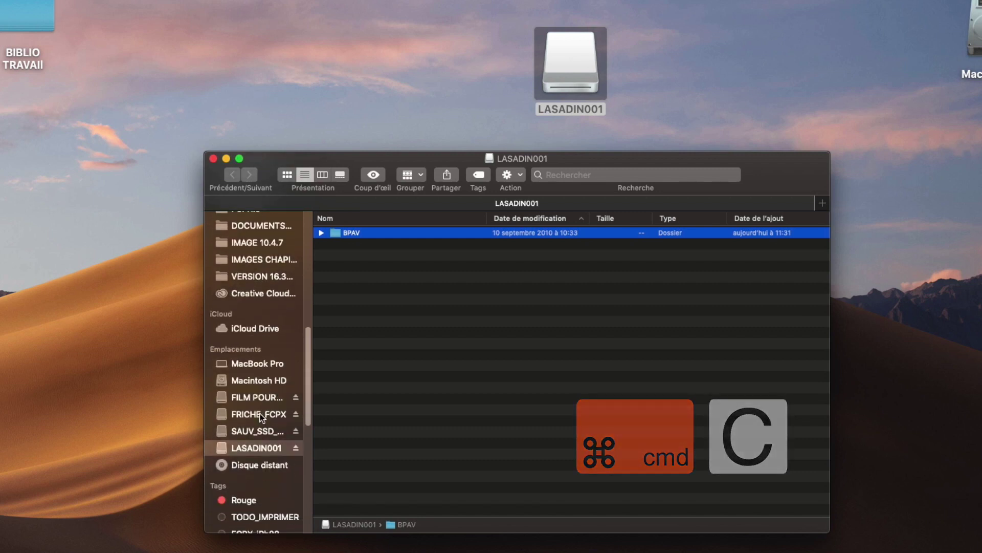
click(260, 414)
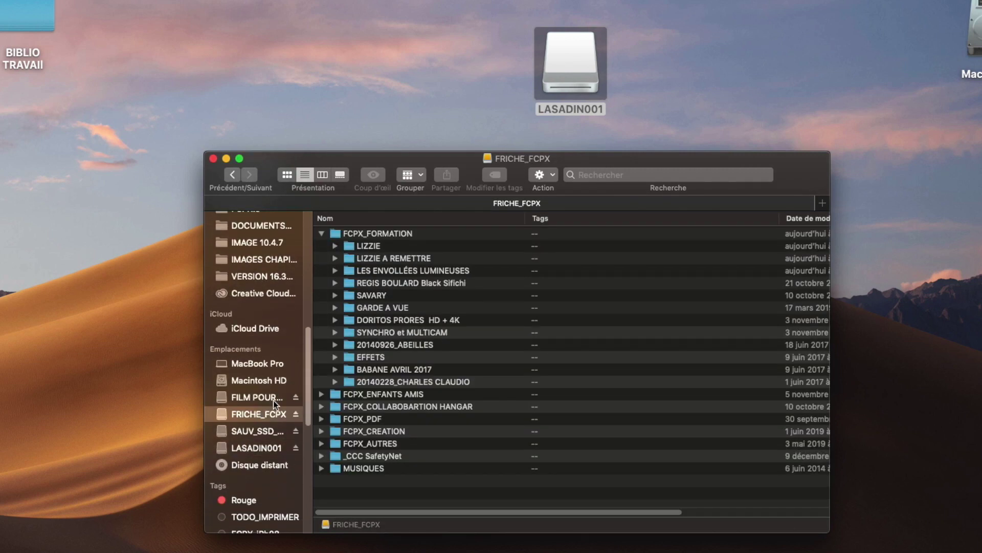
double_click(349, 246)
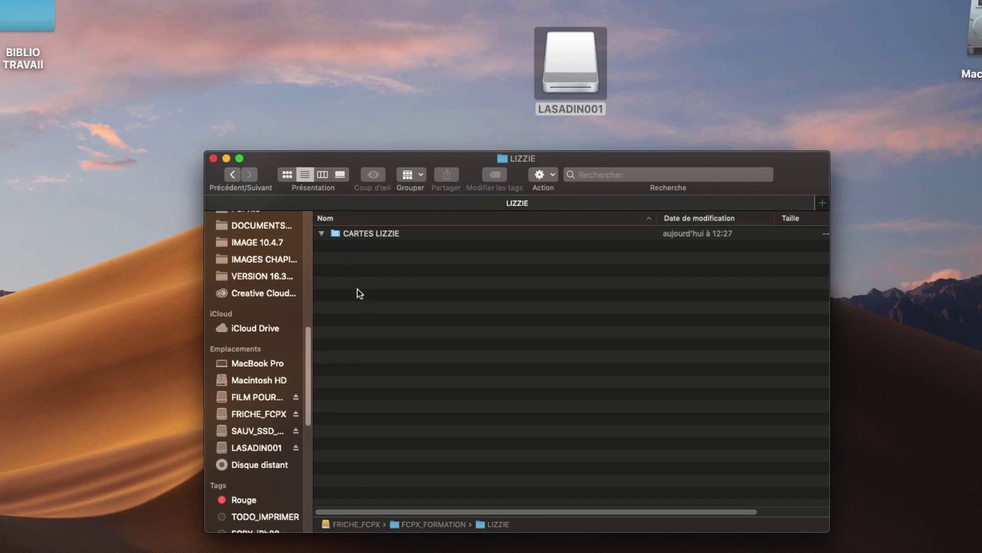
double_click(337, 234)
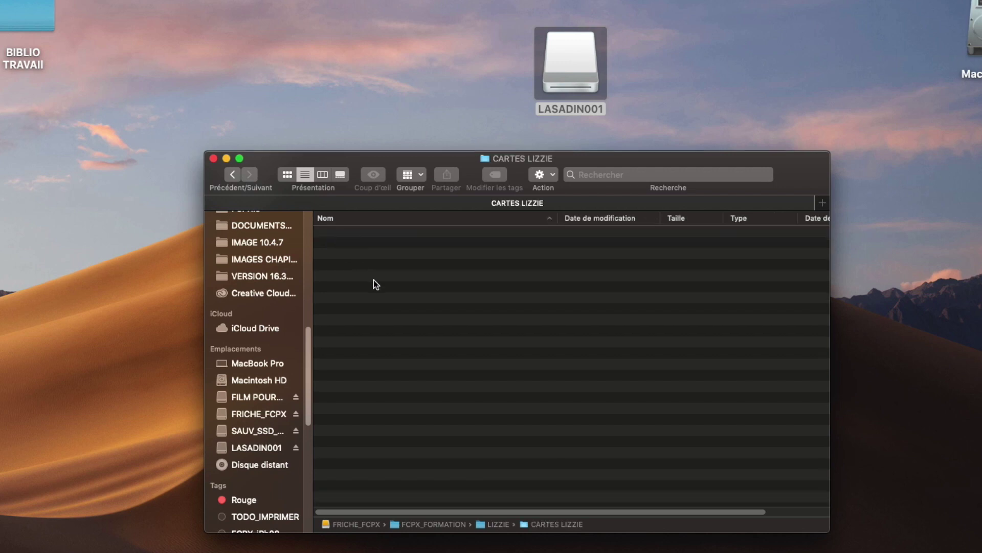
- Create a folder named CARTE 001 in CARTES LIZZIE and paste the copied BPAV folder into it
key(super+shift+n)
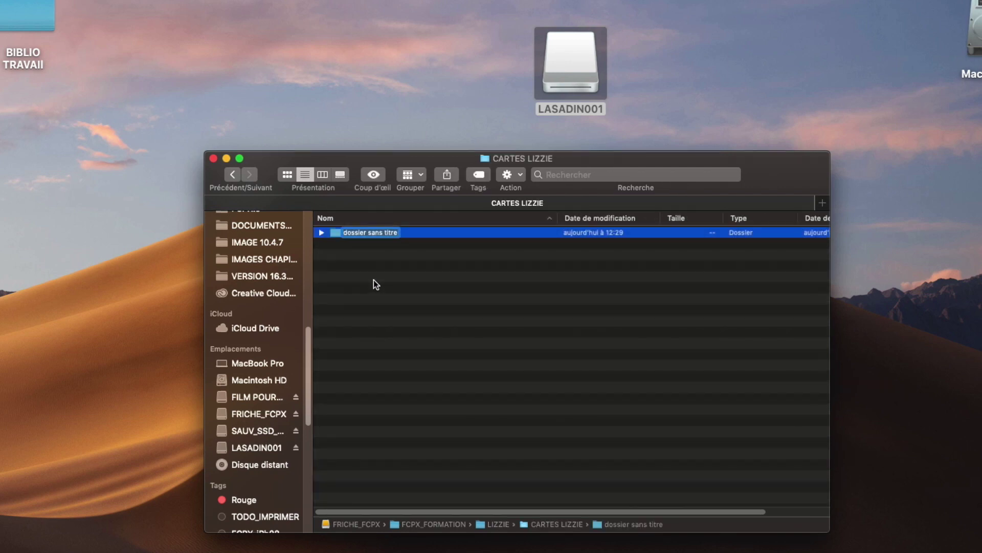
text(CARTE 001)
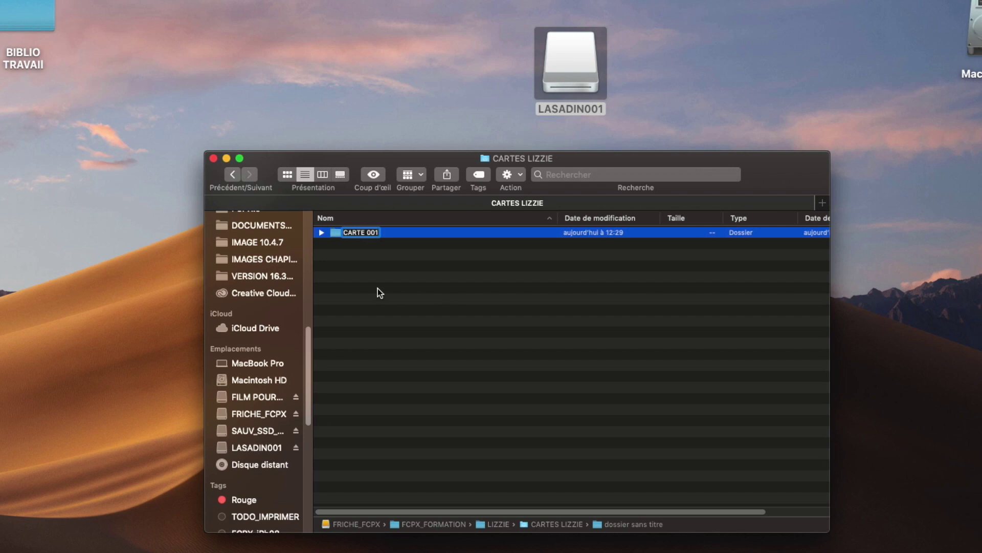
key(Return)
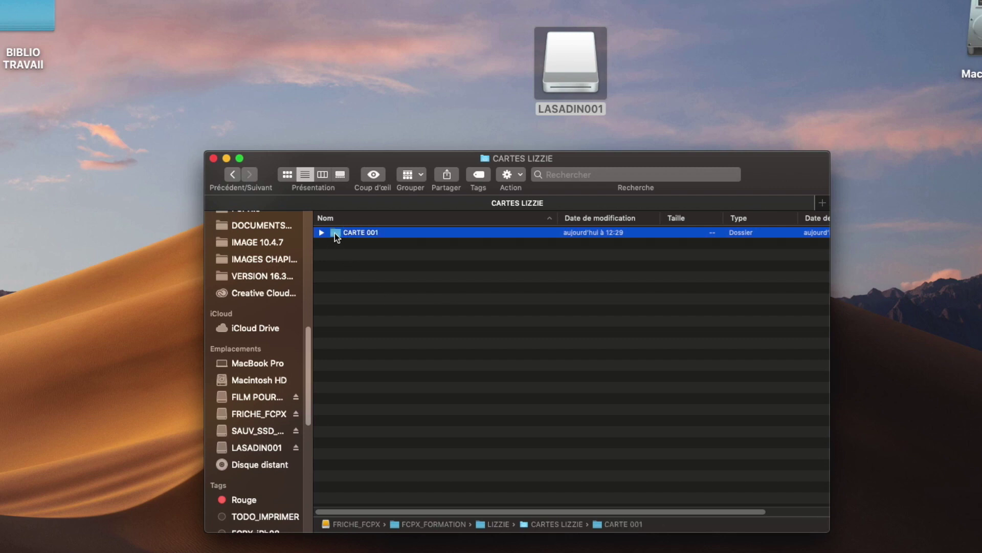
double_click(335, 233)
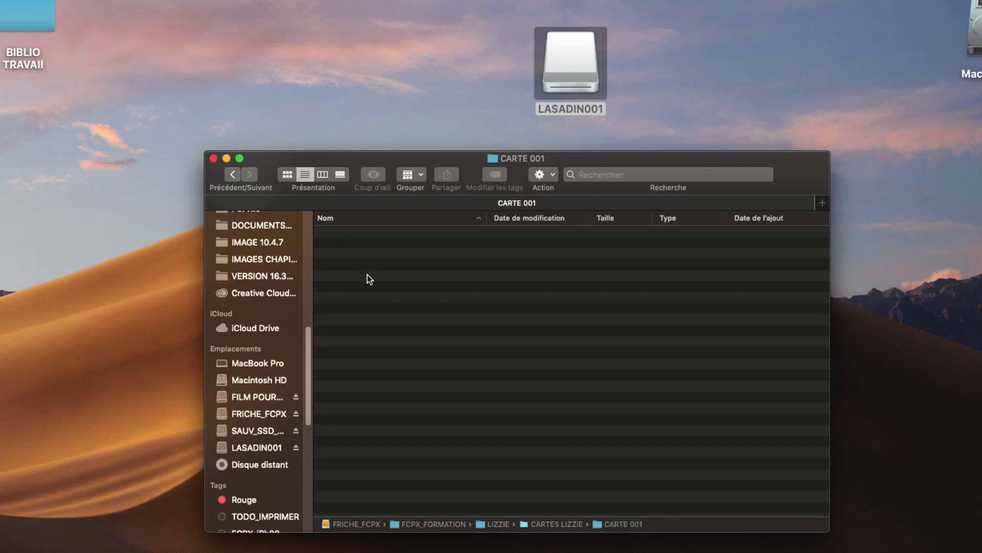
key(super+v)
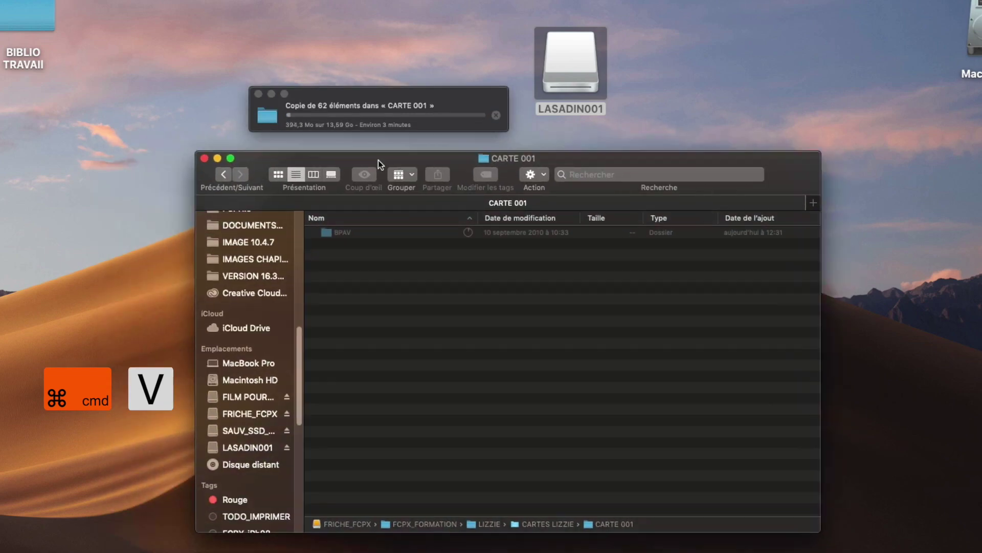
- Compare the contents of CARTE 001 with the LASADIN001 card in windows placed side by side, and close both windows
drag(503, 230, 508, 109)
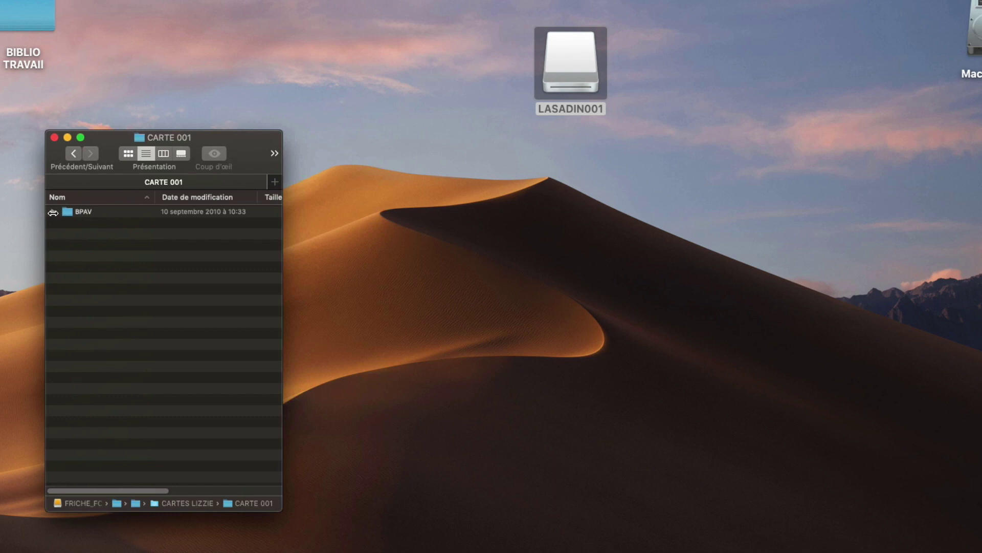
click(53, 212)
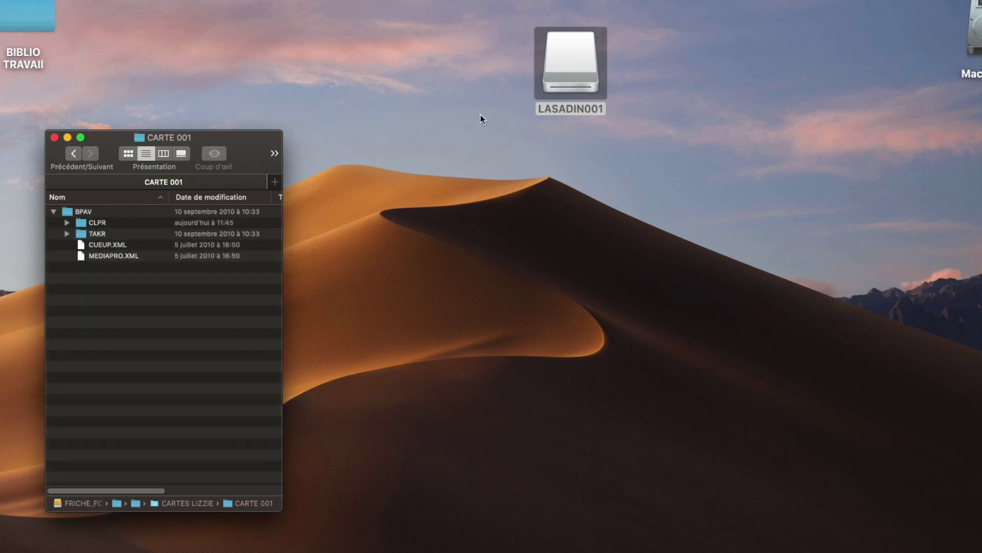
double_click(568, 77)
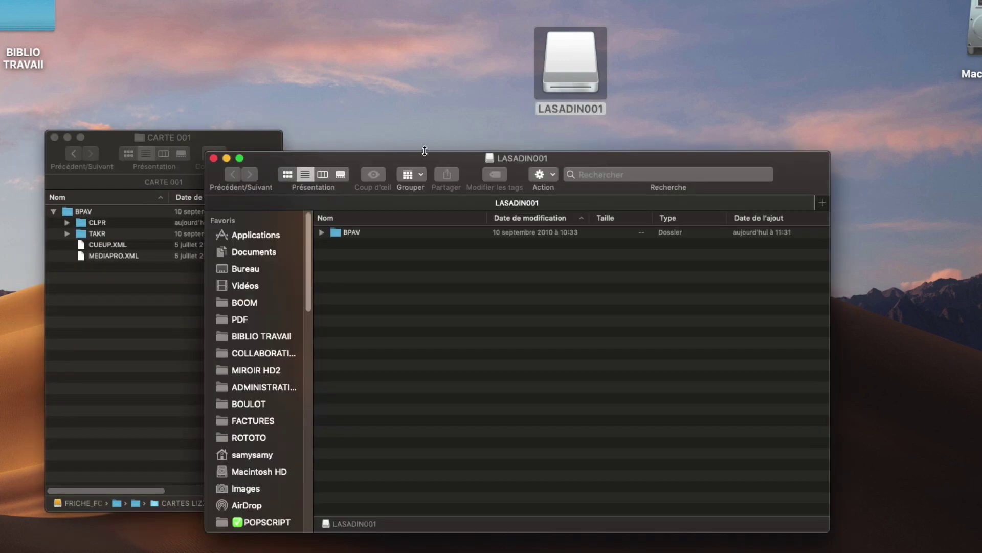
drag(419, 155, 499, 133)
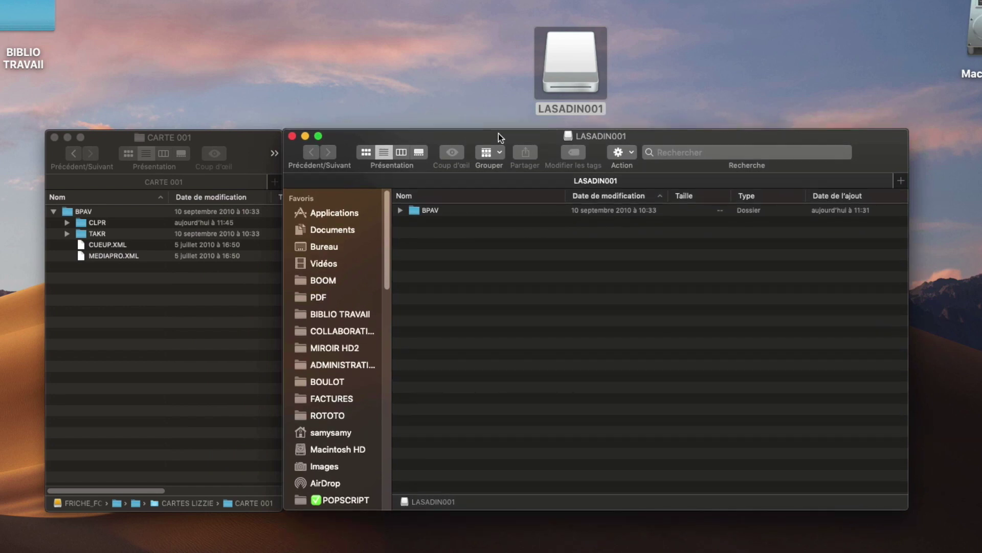
key(super+w)
key(super+w)
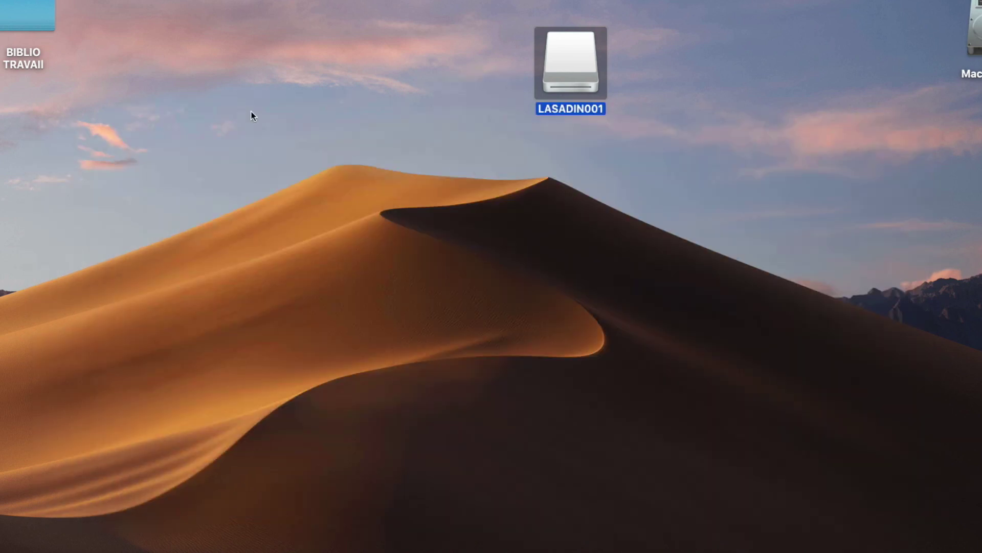
drag(578, 66, 334, 255)
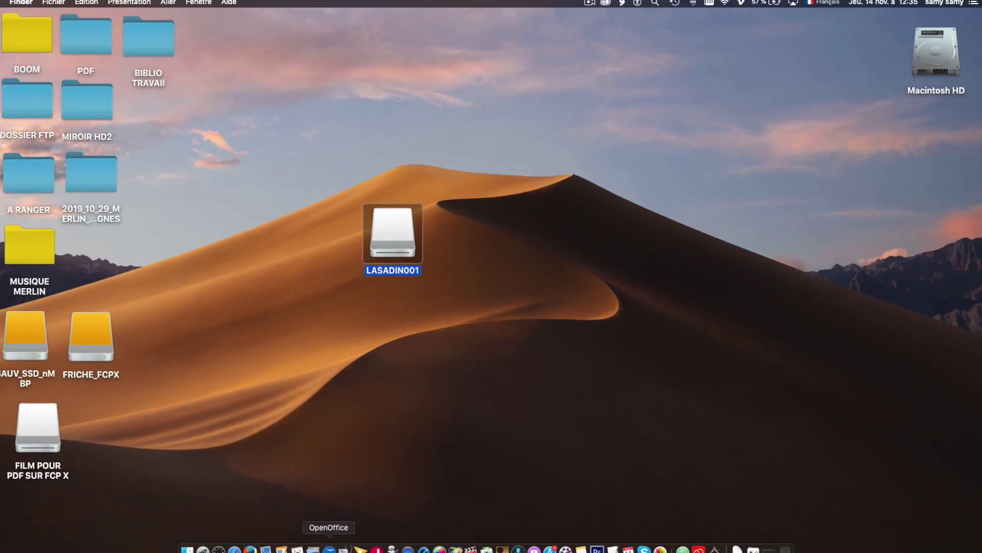
- Switch to Final Cut Pro and create a new library named LIZZIE.fcpbundle, saved on the desktop (Bureau)
click(480, 547)
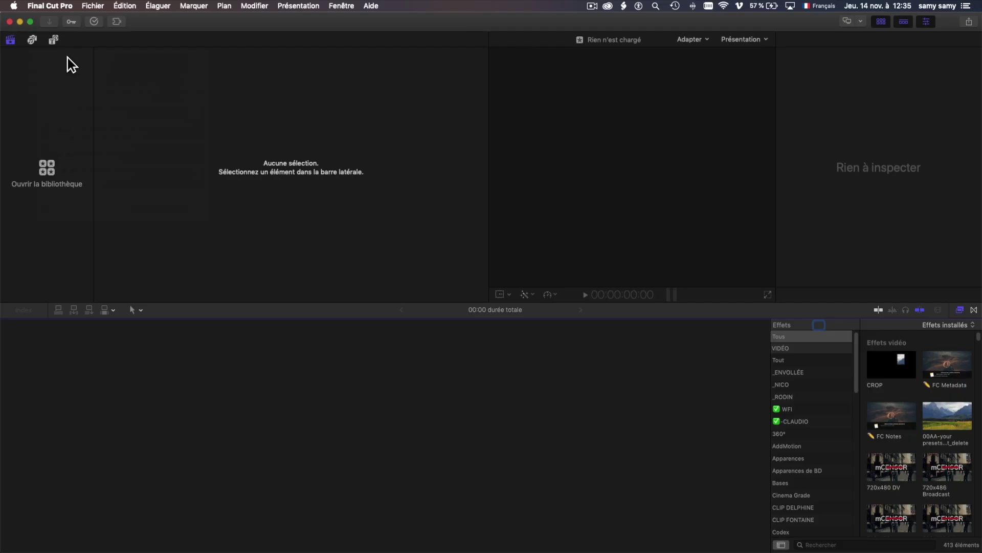
click(93, 6)
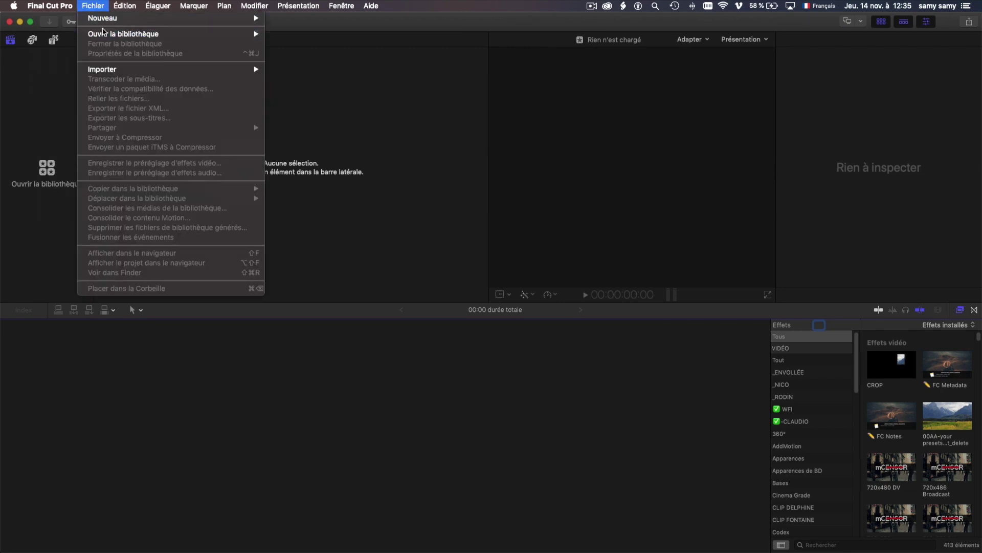
mouse_move(156, 18)
click(329, 41)
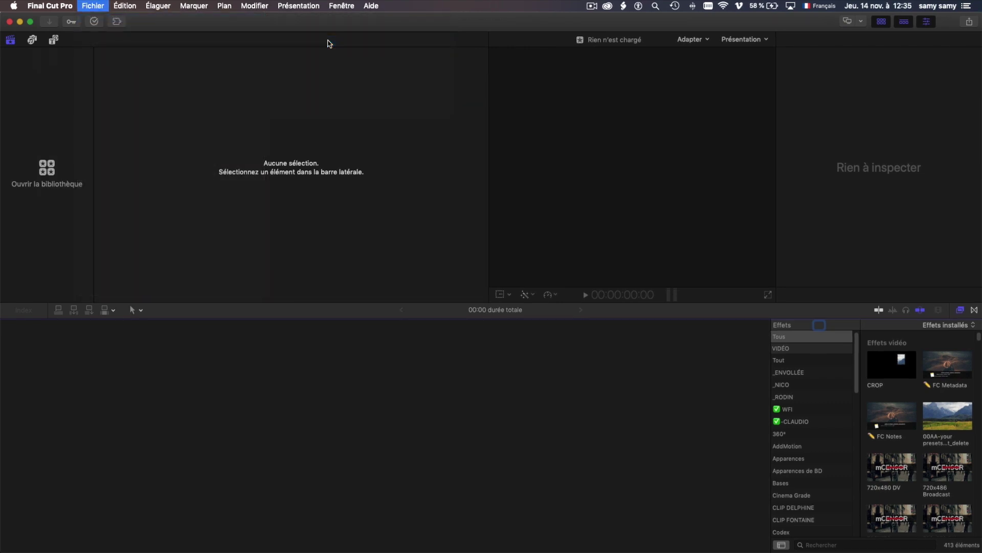
text(LiZZIE.fcpbundle)
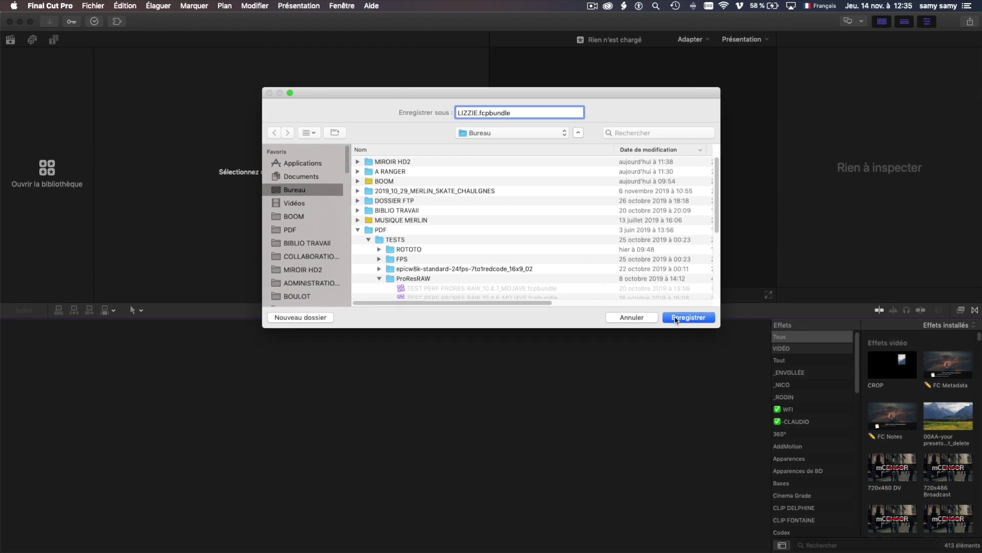
click(676, 318)
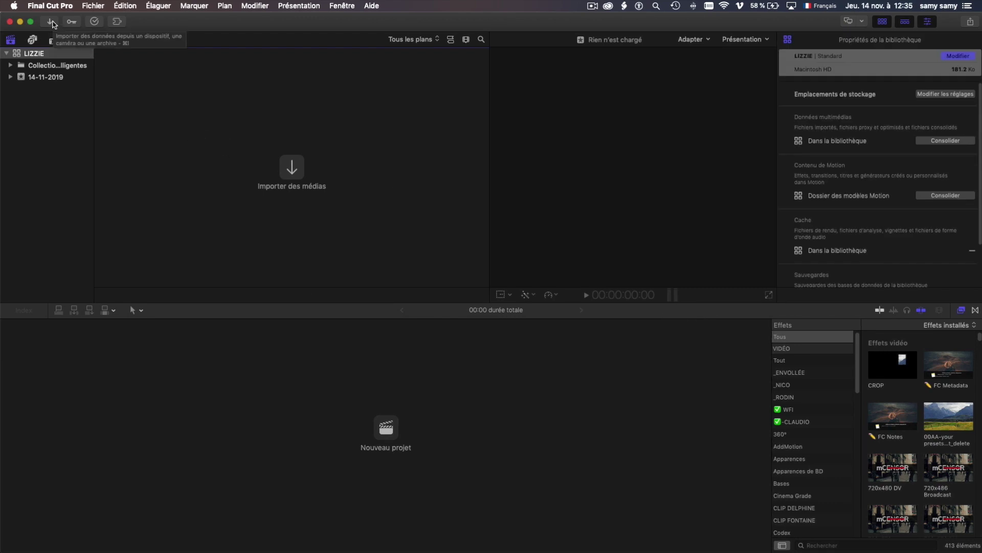
- Open media import and display the clips on the LASADIN001 camera card
click(51, 22)
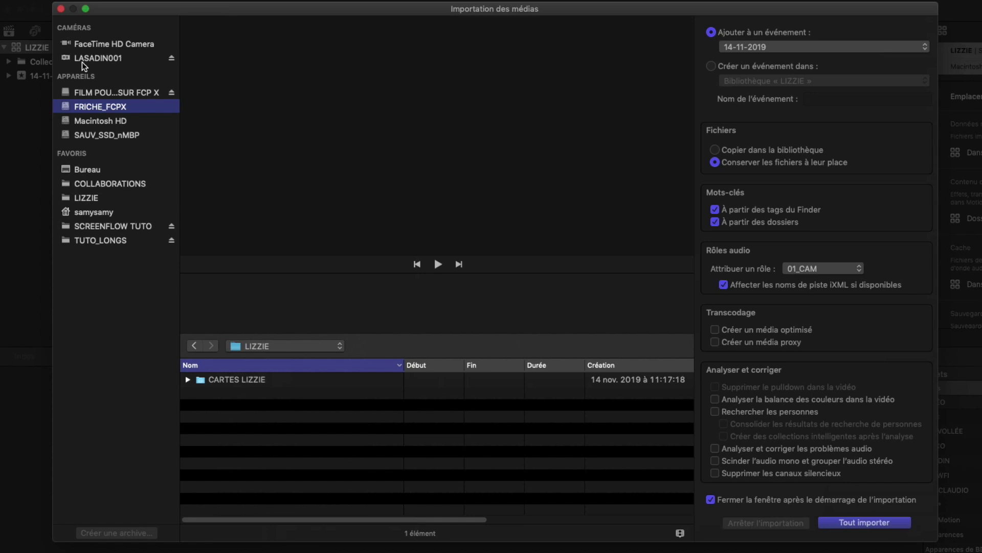
key(Up)
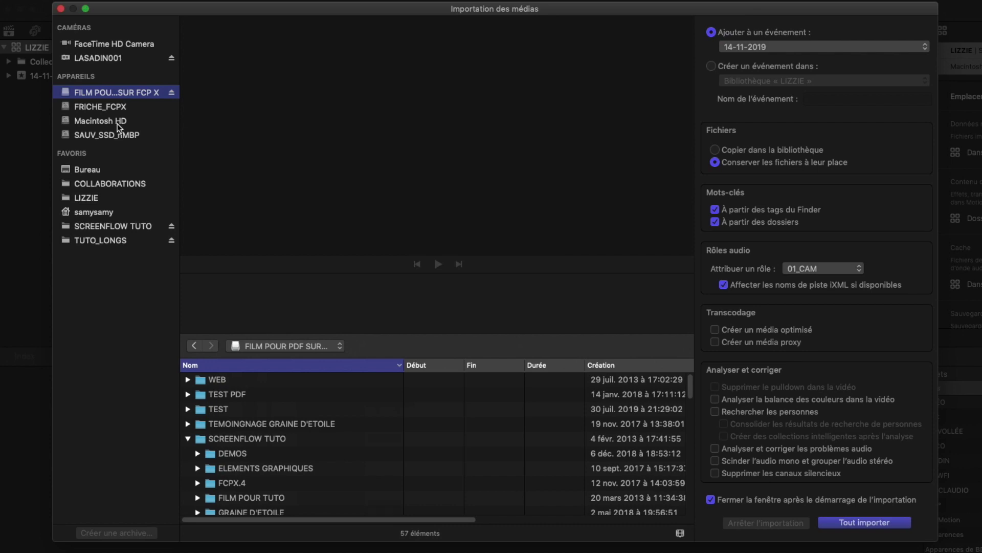
click(104, 60)
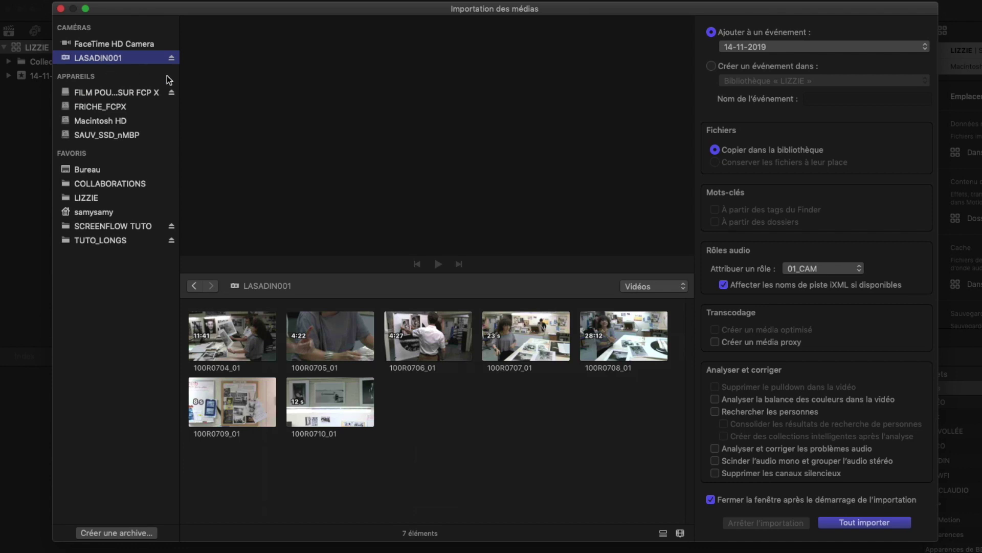
click(280, 340)
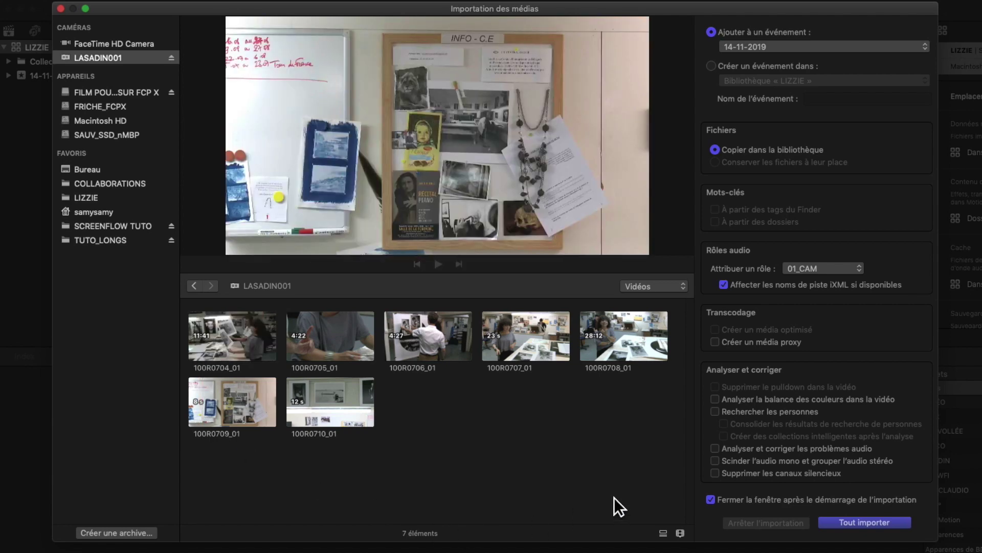
- Switch to the Finder, examine the contents of the BPAV folder on the LASADIN001 card, and close the window
key(super+Tab)
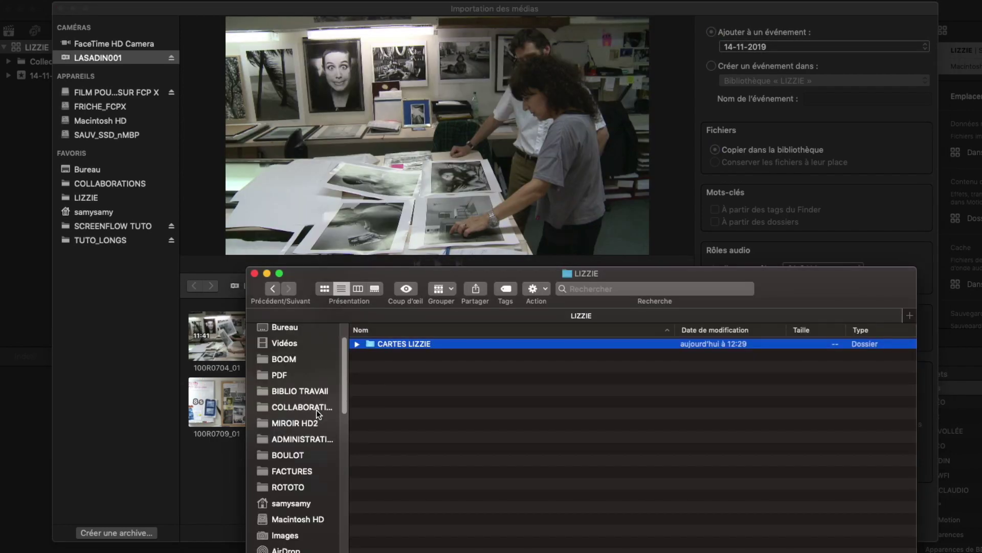
scroll(294, 409, down, 10)
click(311, 439)
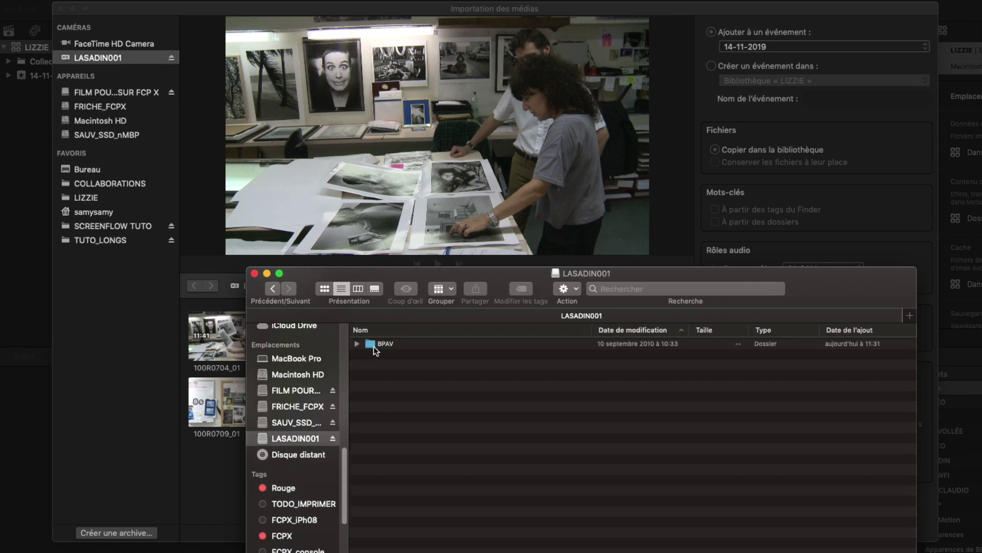
click(357, 344)
drag(389, 273, 688, 230)
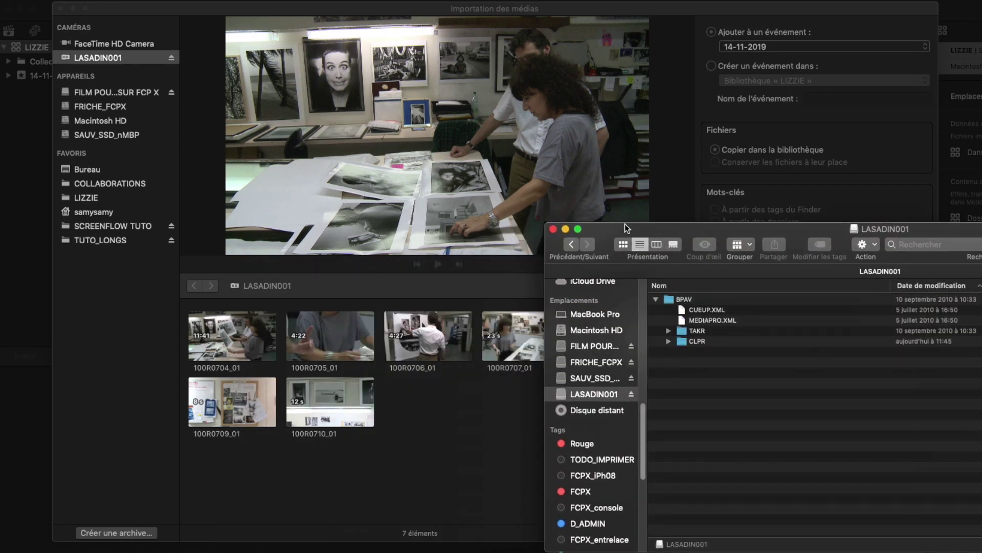
click(553, 229)
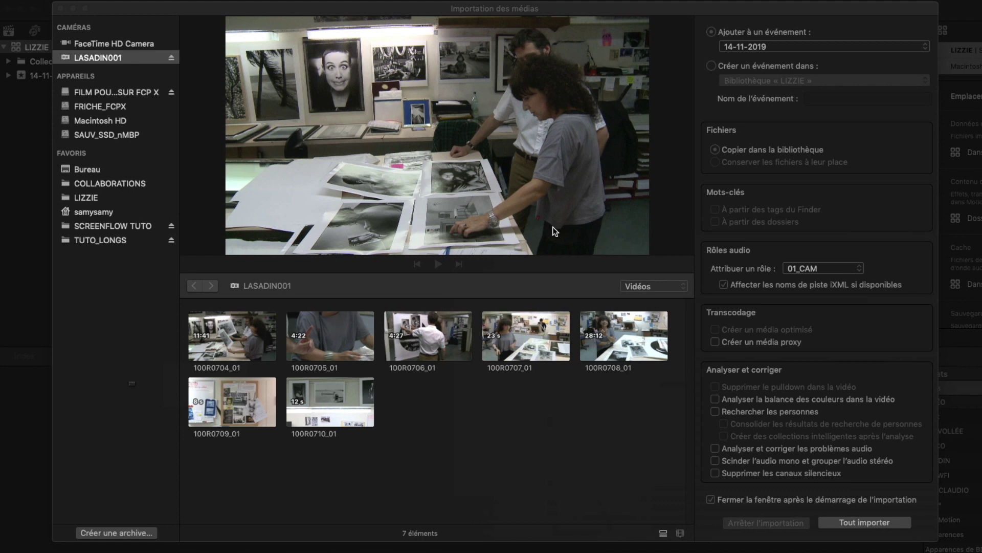
- Preview clips 100R0704_01 and 100R0705_01 in the media import window and select all clips on the card
click(449, 418)
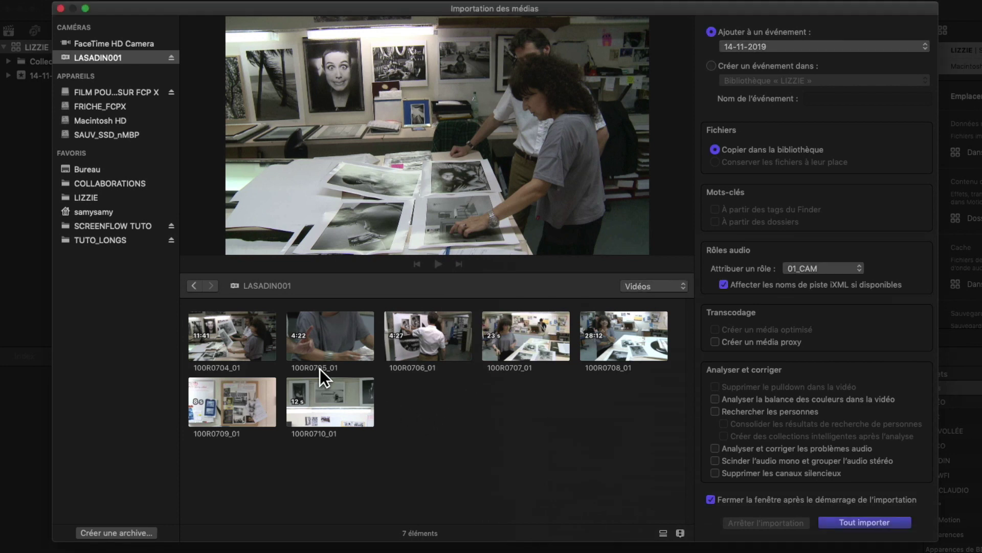
click(277, 349)
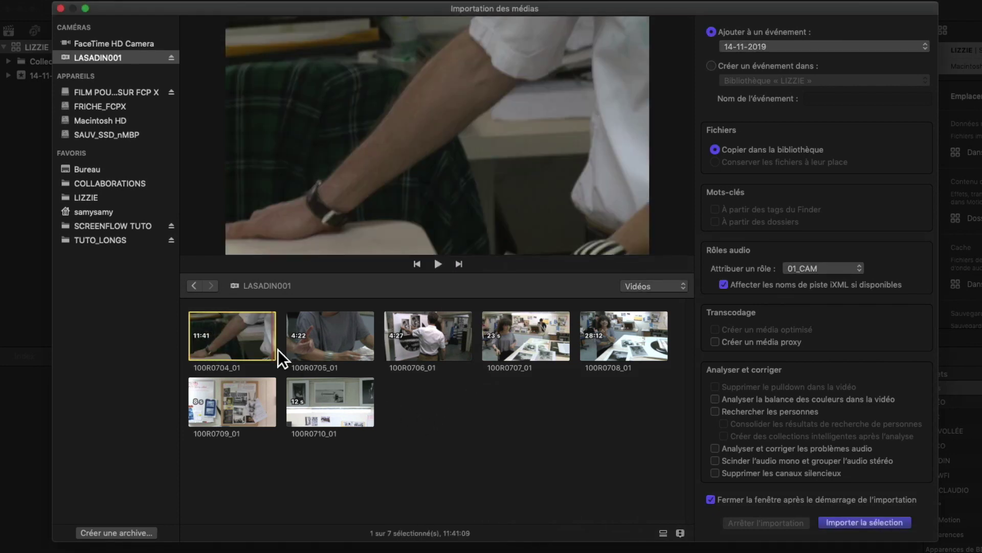
click(344, 347)
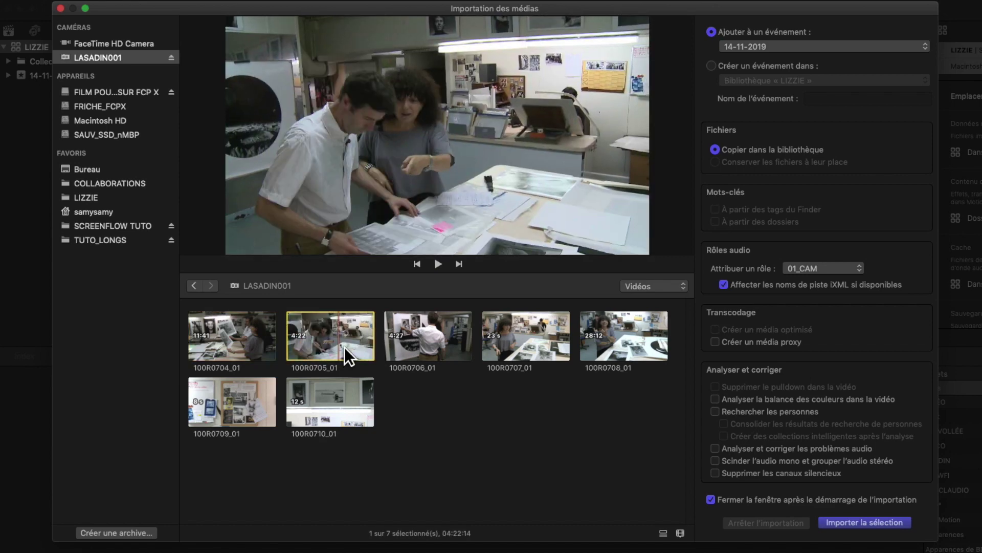
key(super+a)
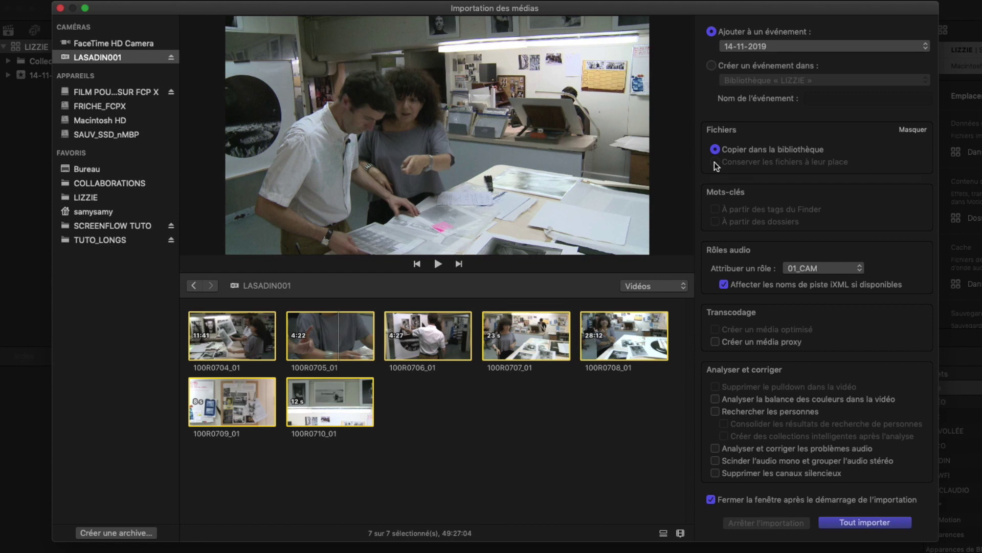
- In the Finder, inspect 100R0704_01.MP4 inside BPAV > CLPR > 100R0704_01 on the LASADIN001 card, and close the window
click(325, 295)
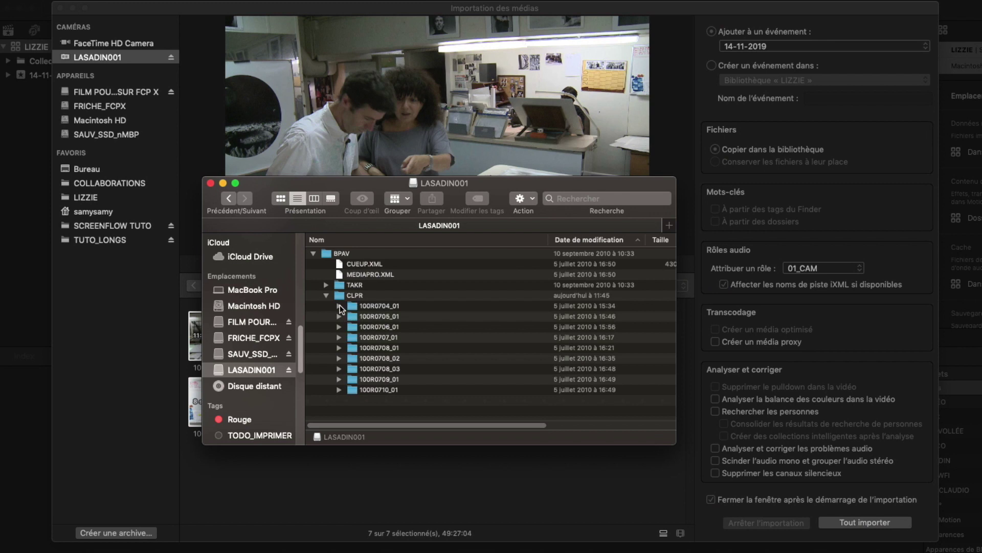
click(338, 306)
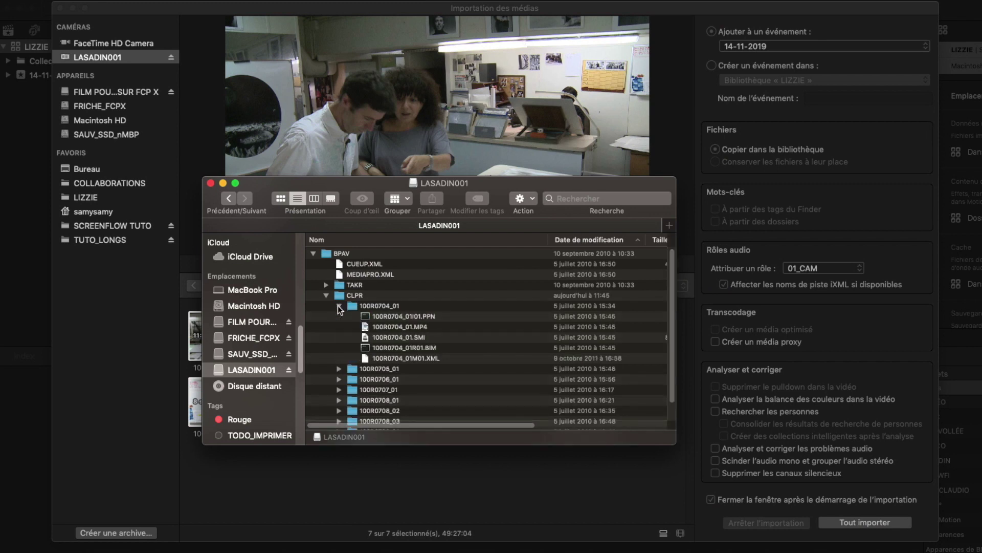
click(415, 327)
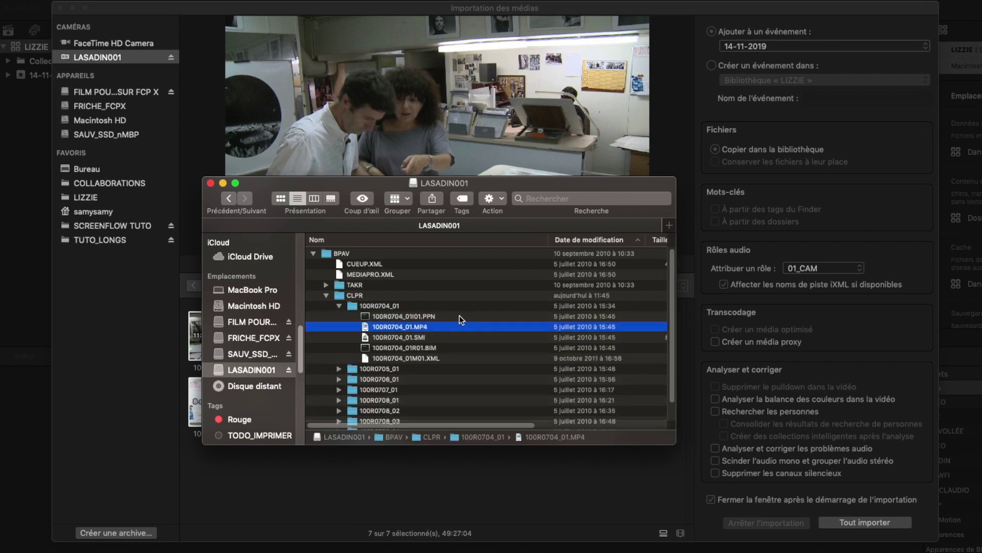
click(211, 182)
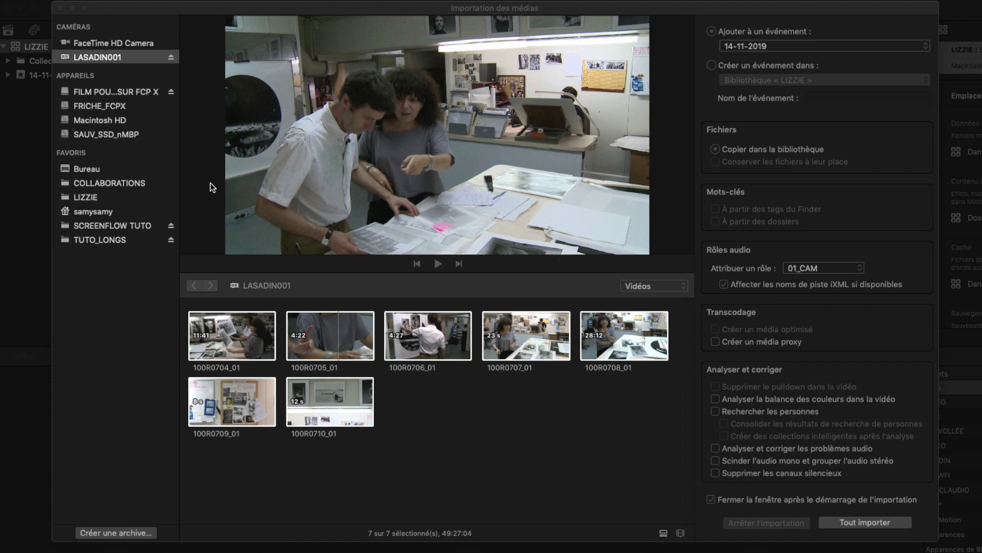
- Import all the card's clips into event 14-11-2019, copying them into the library, and expand the 14 nov. 2019 group
click(715, 168)
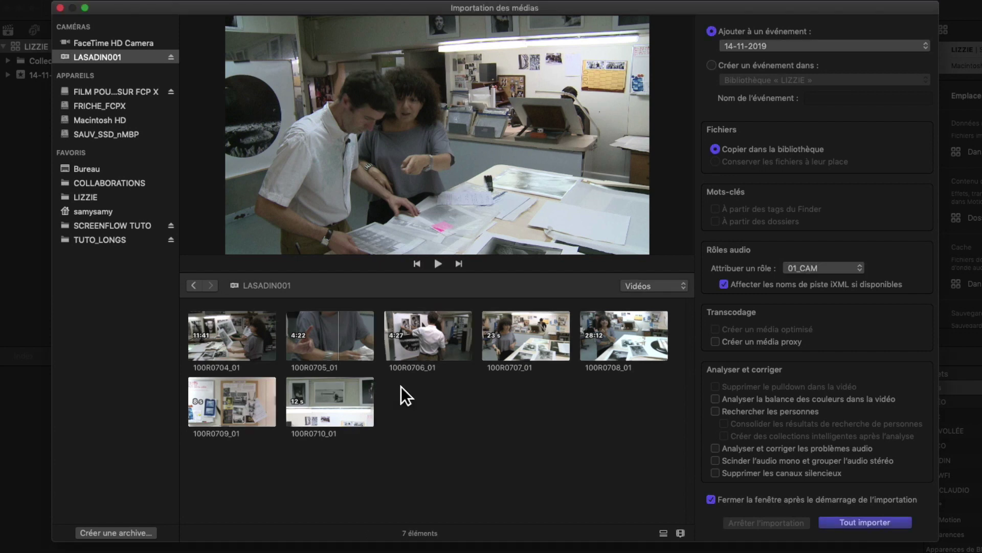
click(848, 523)
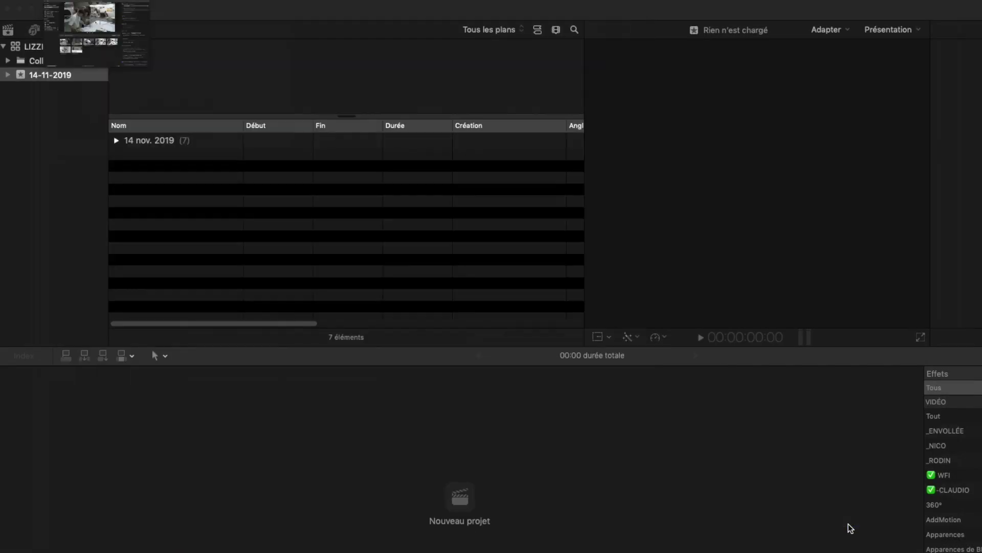
click(117, 140)
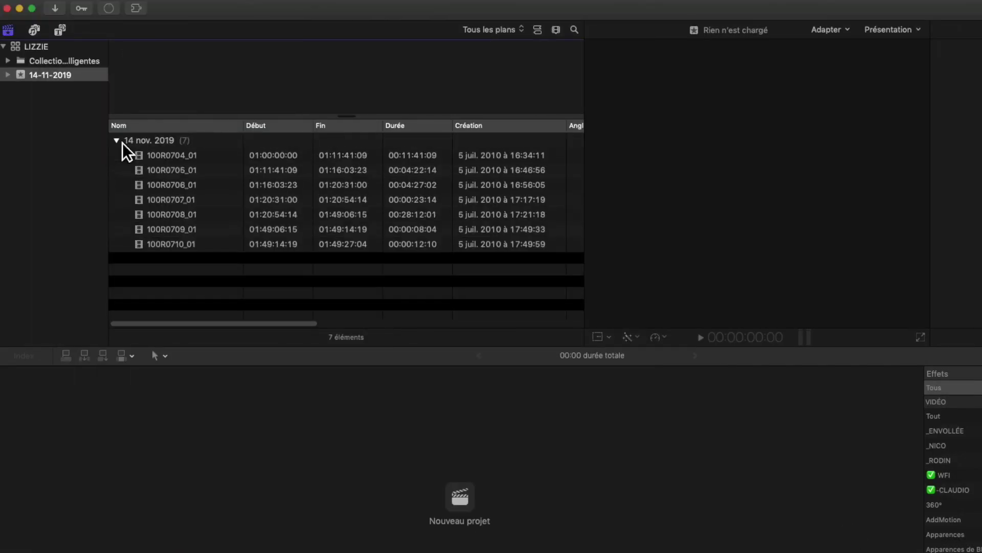
- Check the import progress indicators on clips 100R0704_01 to 100R0707_01 in the browser
click(171, 158)
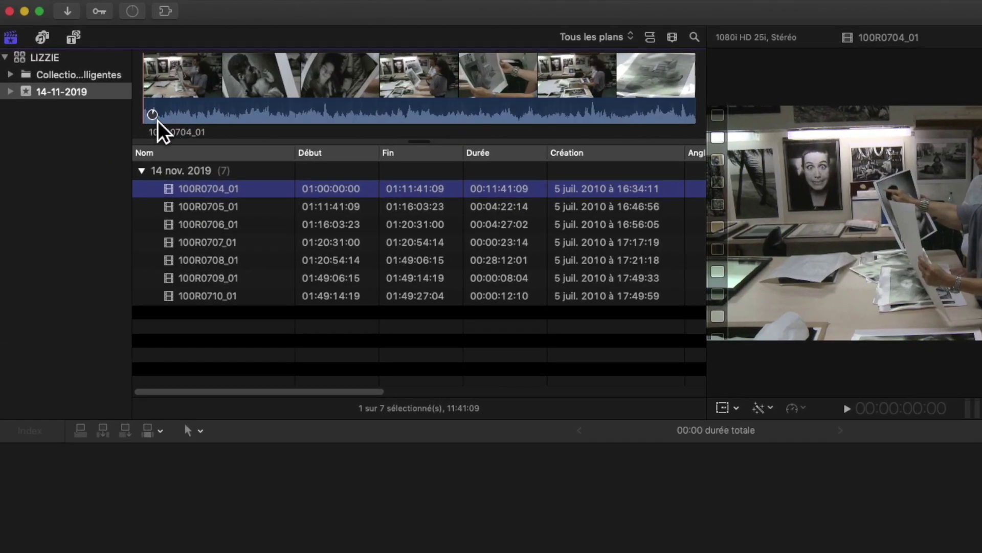
click(185, 204)
click(195, 232)
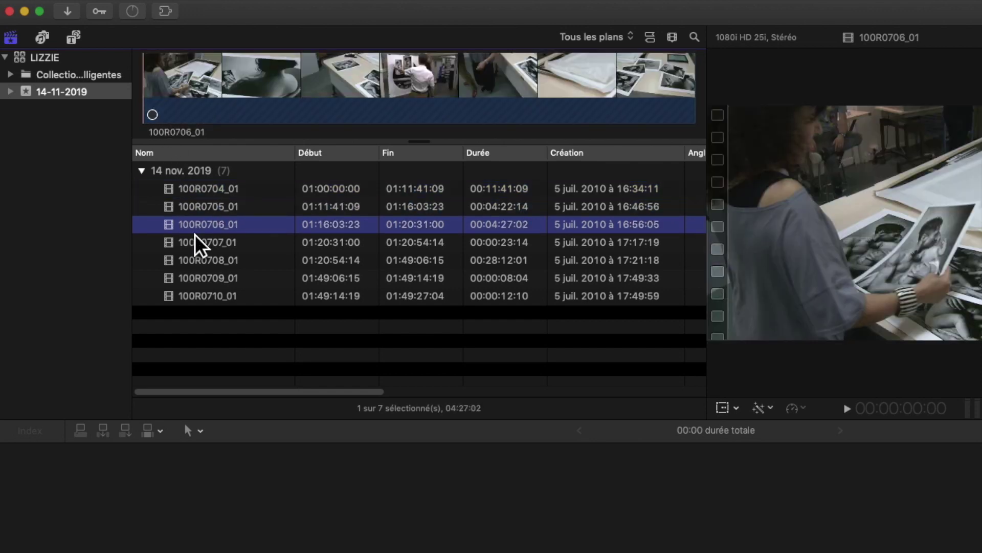
click(196, 243)
click(190, 193)
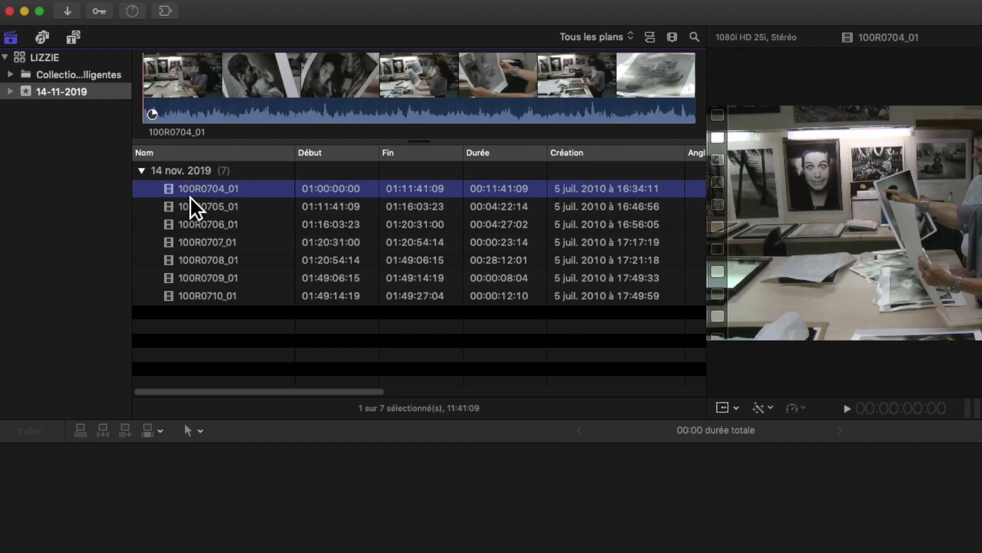
- Cancel the running media import in the background tasks and close that window
click(140, 17)
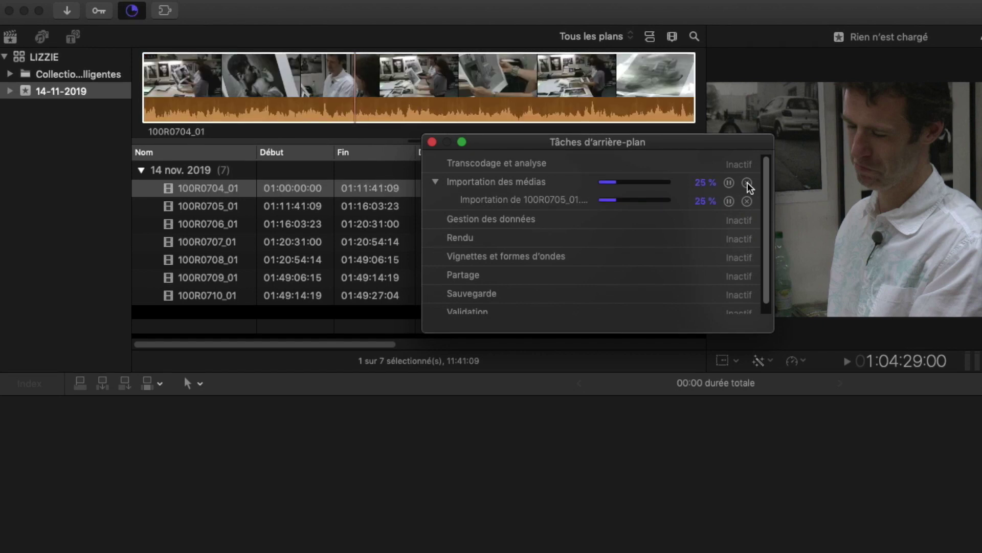
click(747, 182)
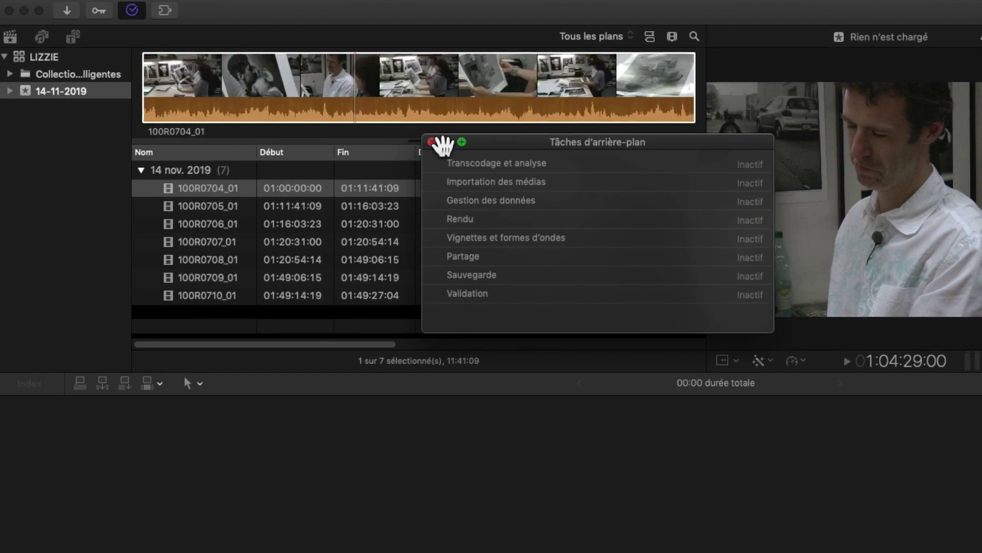
click(432, 142)
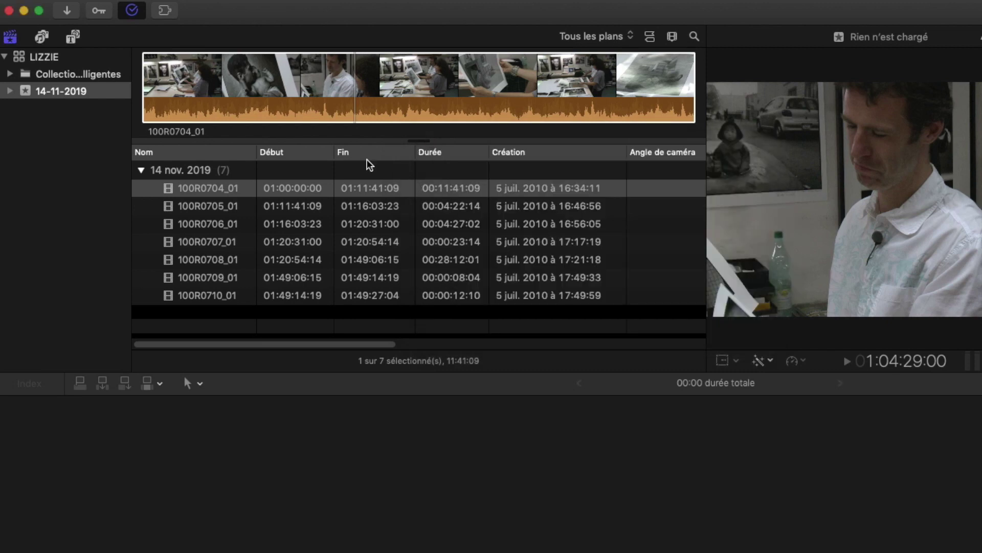
- Compare the filmstrips of clips 100R0704_01 and 100R0705_01, checking for the camera icon
click(174, 188)
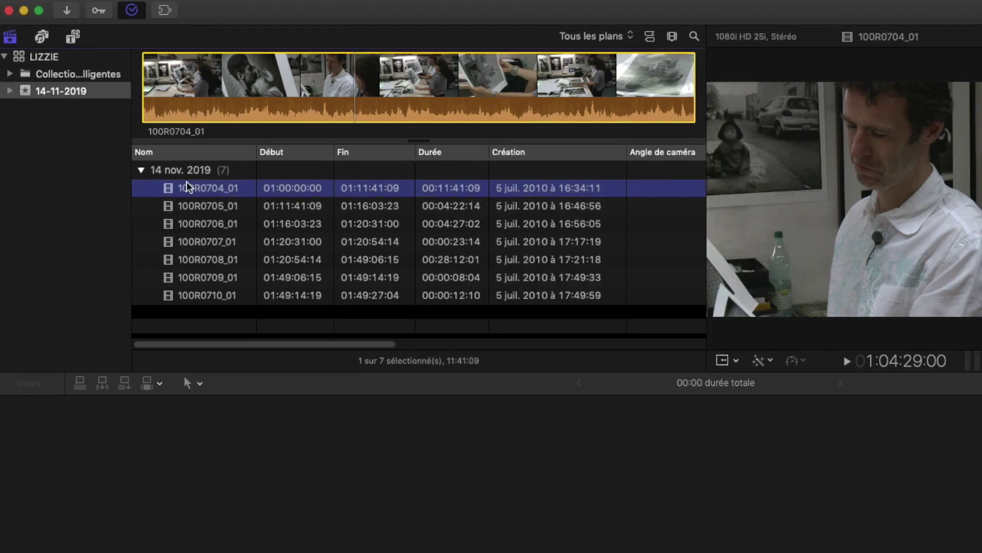
click(176, 206)
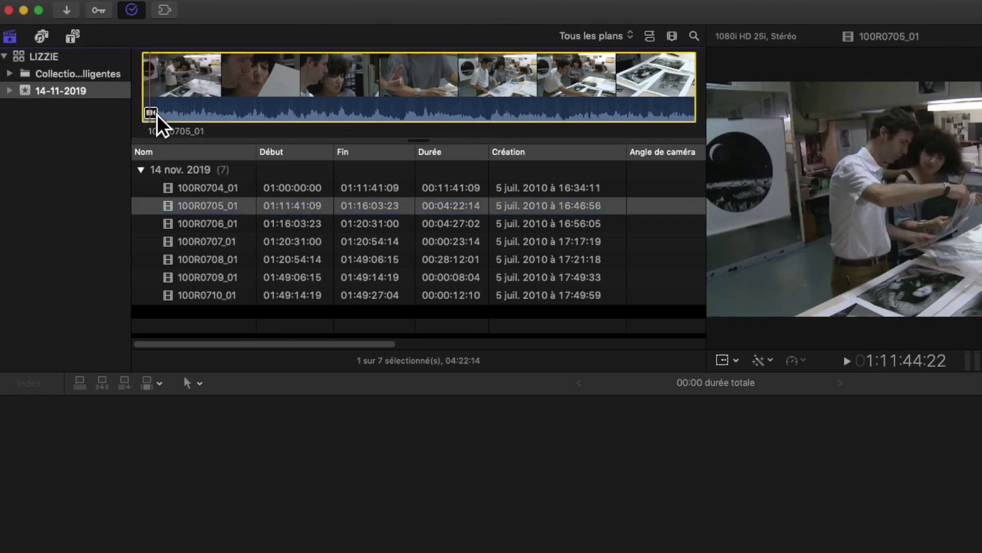
click(185, 115)
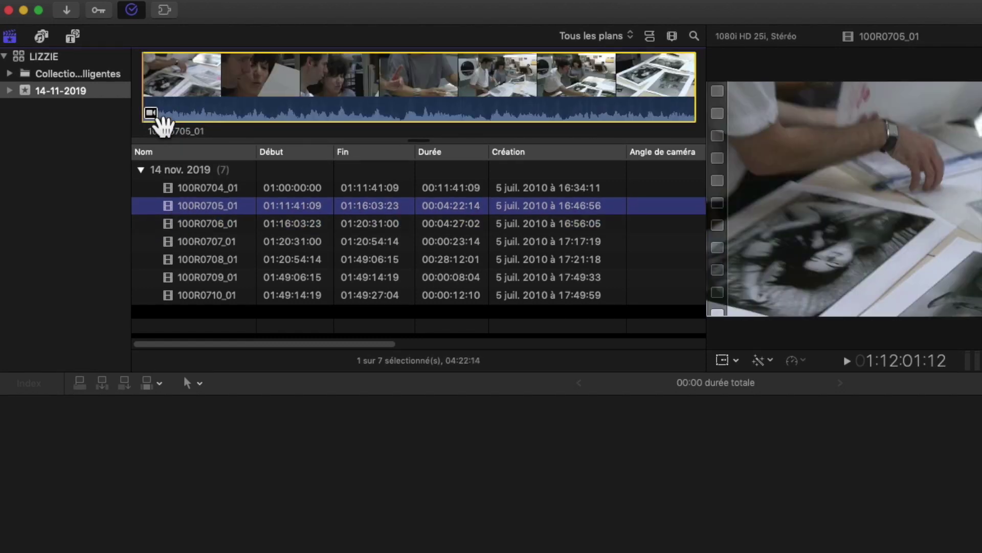
mouse_move(162, 122)
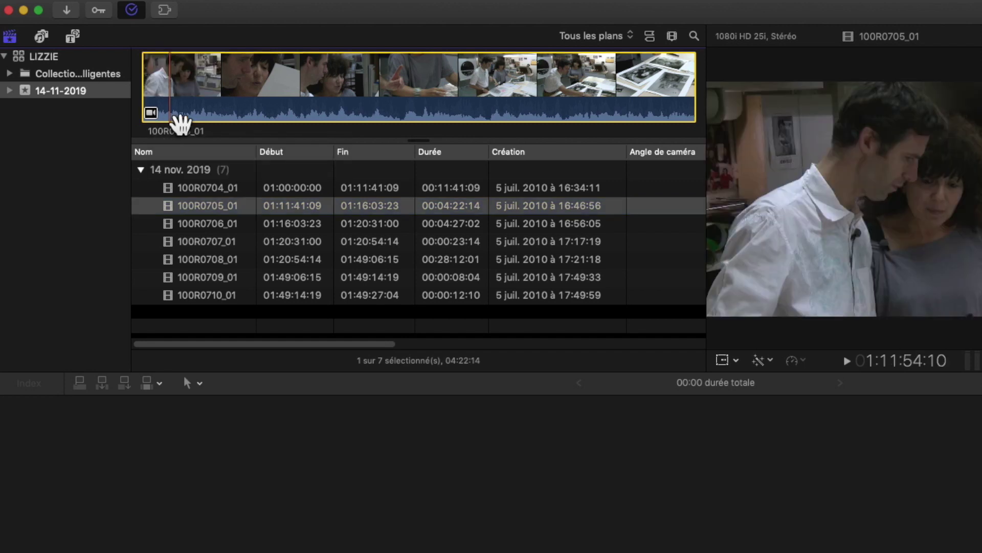
- Create a new project named MASTER from clip 100R0705_01 in event 14-11-2019
right_click(167, 206)
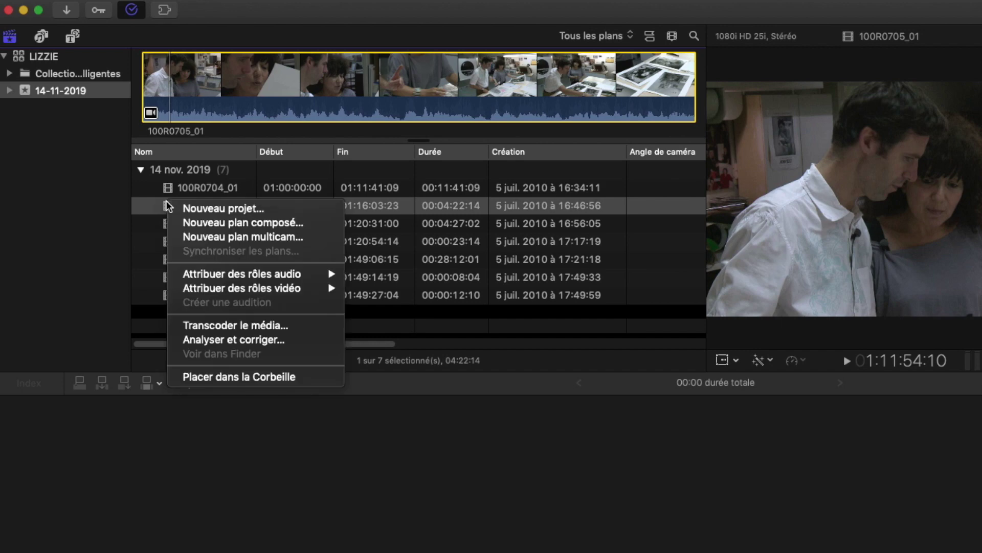
click(205, 208)
text(MASTER)
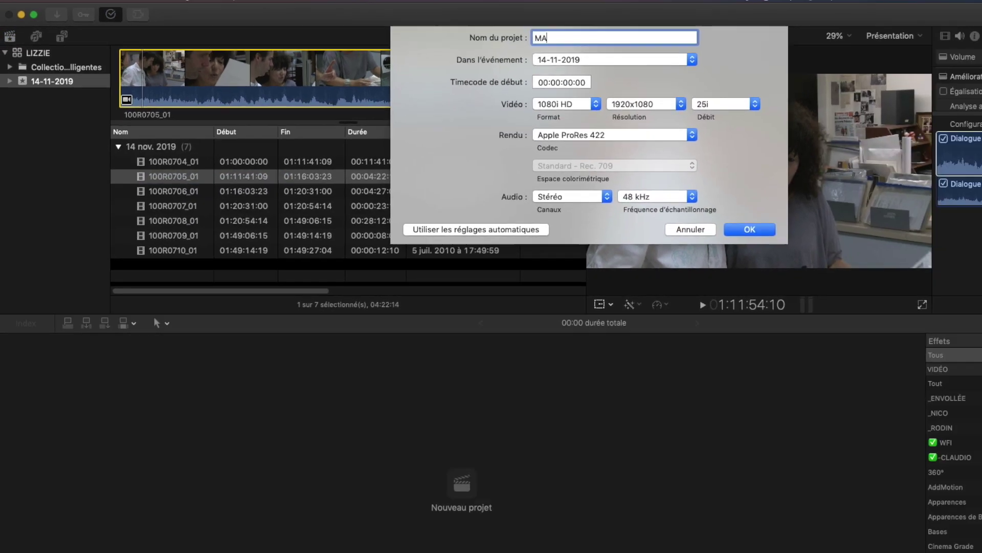
key(Return)
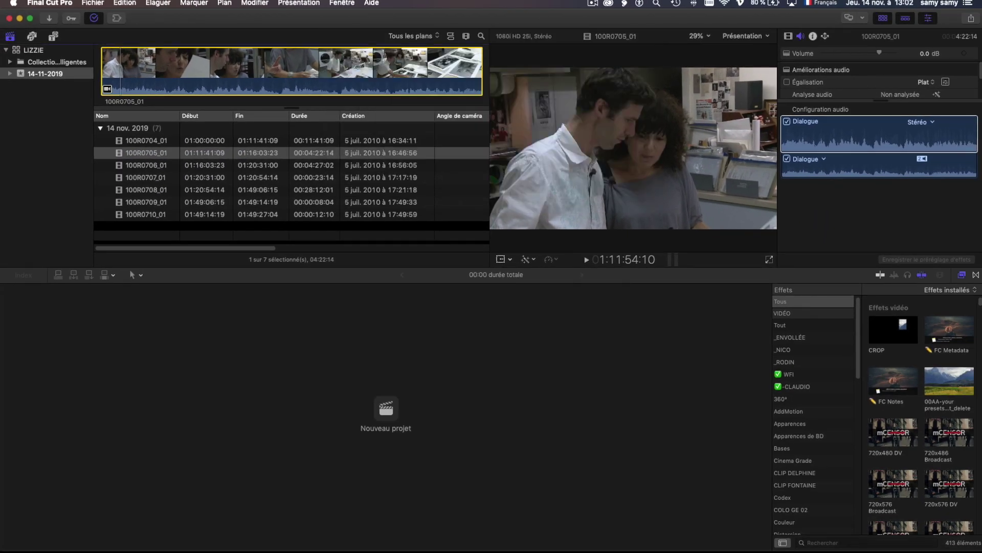
- Mark a range of about 5 seconds in clip 100R0707_01 and append it to the end of the MASTER timeline
click(145, 168)
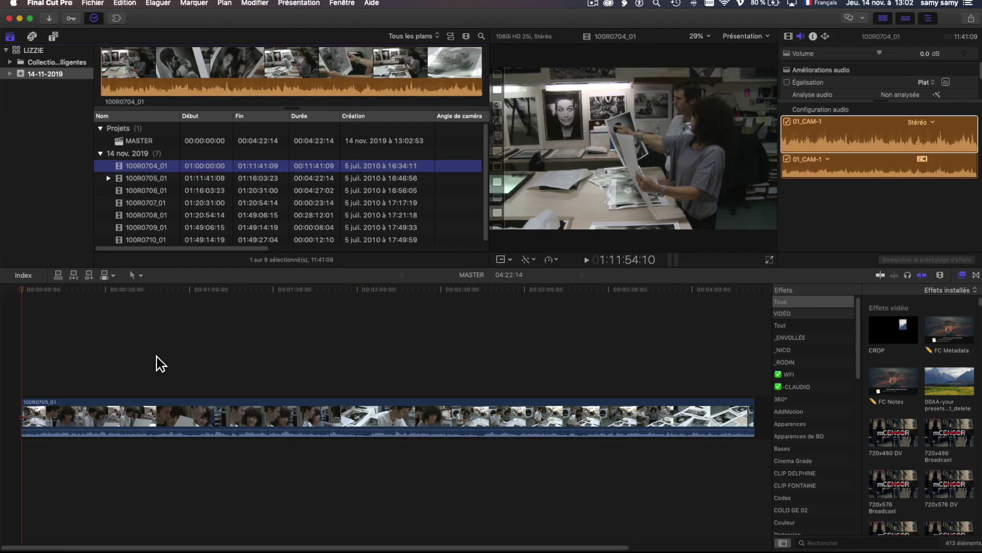
click(156, 362)
click(136, 191)
key(Down)
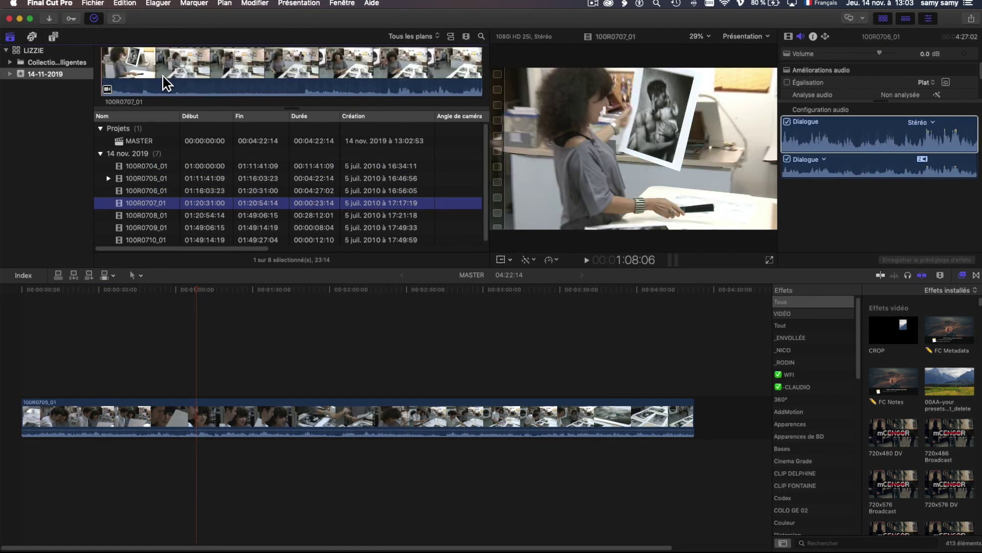
drag(162, 76, 242, 77)
key(e)
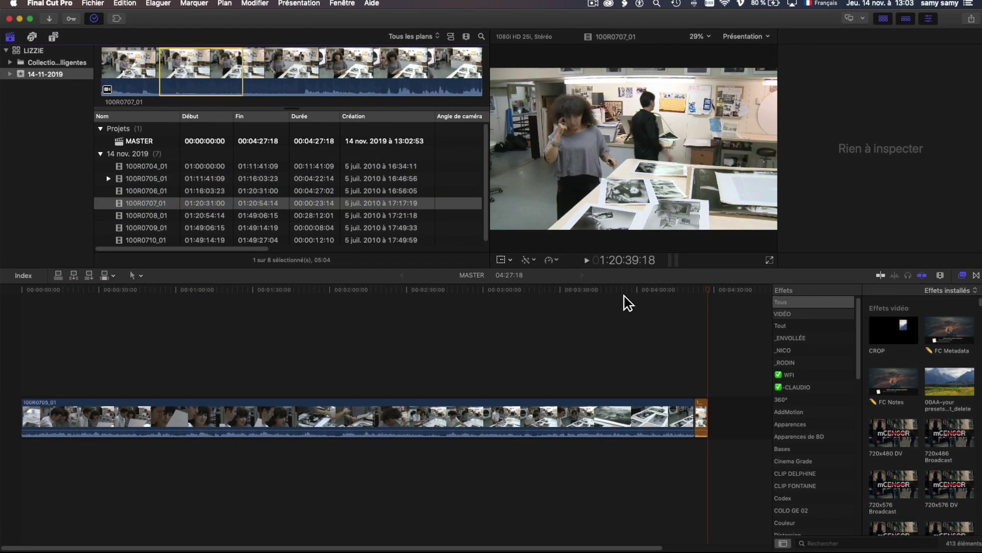
- Try to share the MASTER project as a master file (Fichier master)
click(620, 297)
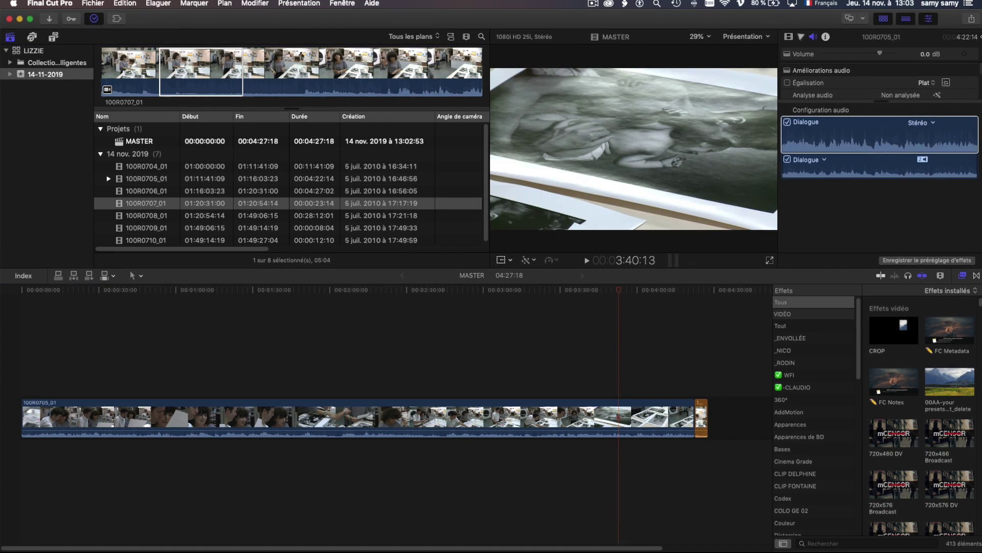
click(971, 19)
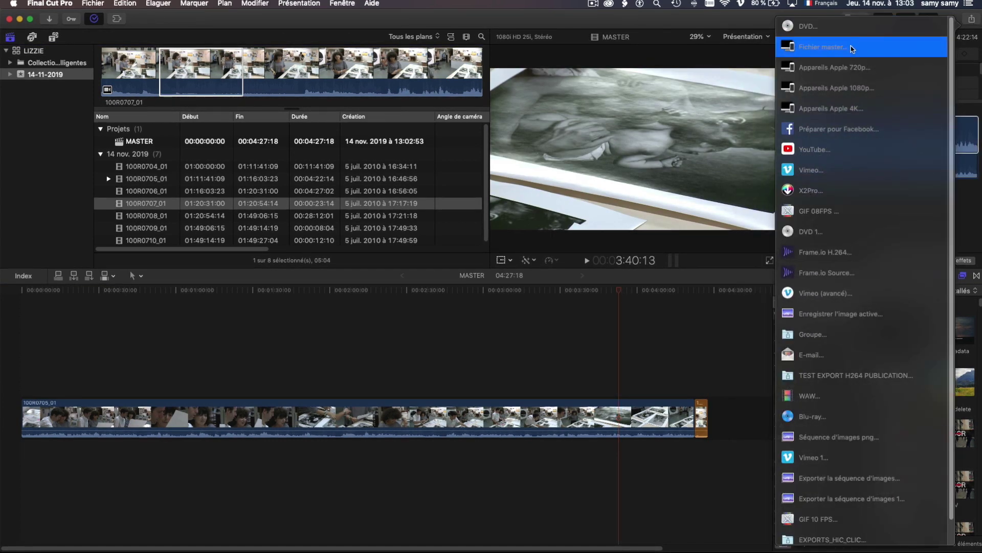
click(851, 49)
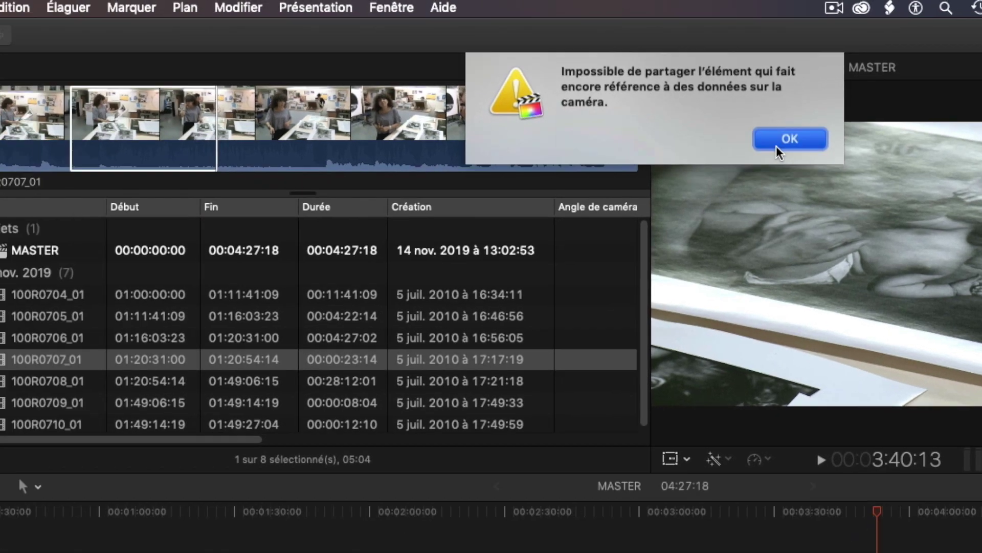
click(653, 166)
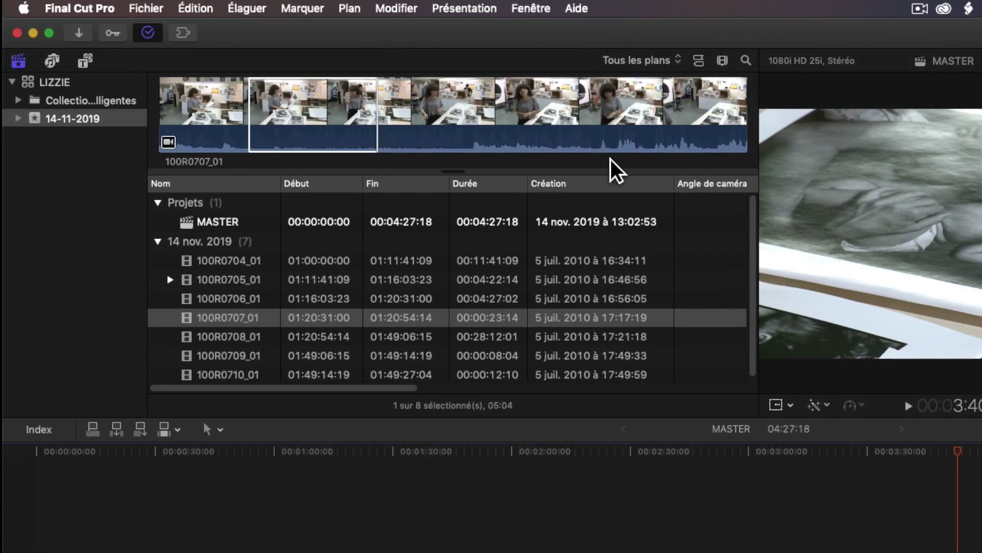
- Reimport the missing original media of event 14-11-2019 from the camera or archive
click(39, 121)
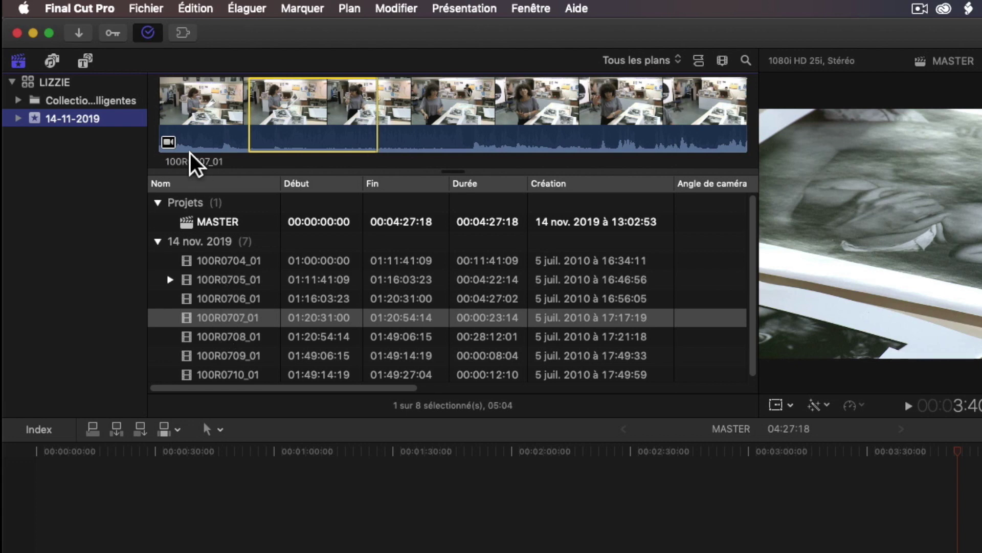
click(224, 260)
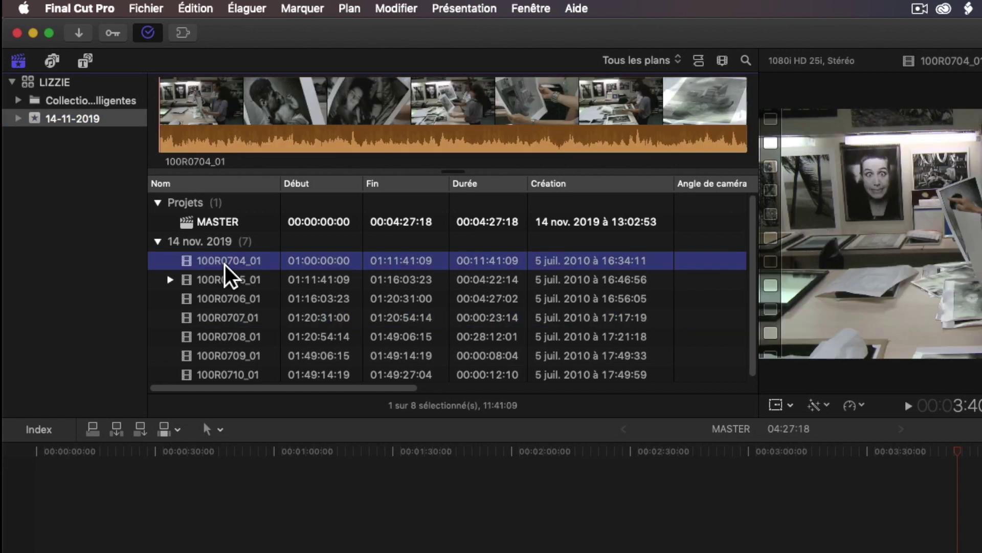
click(220, 280)
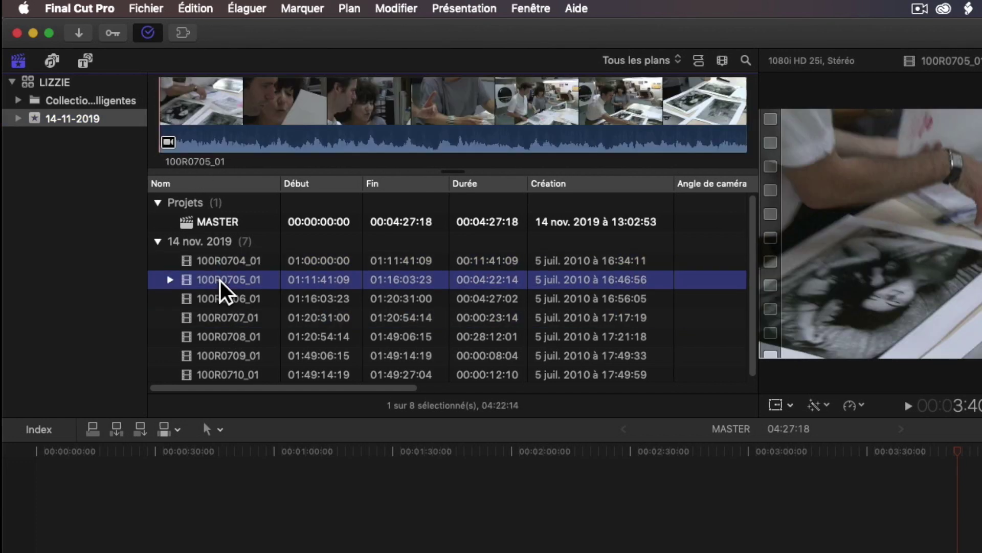
click(43, 123)
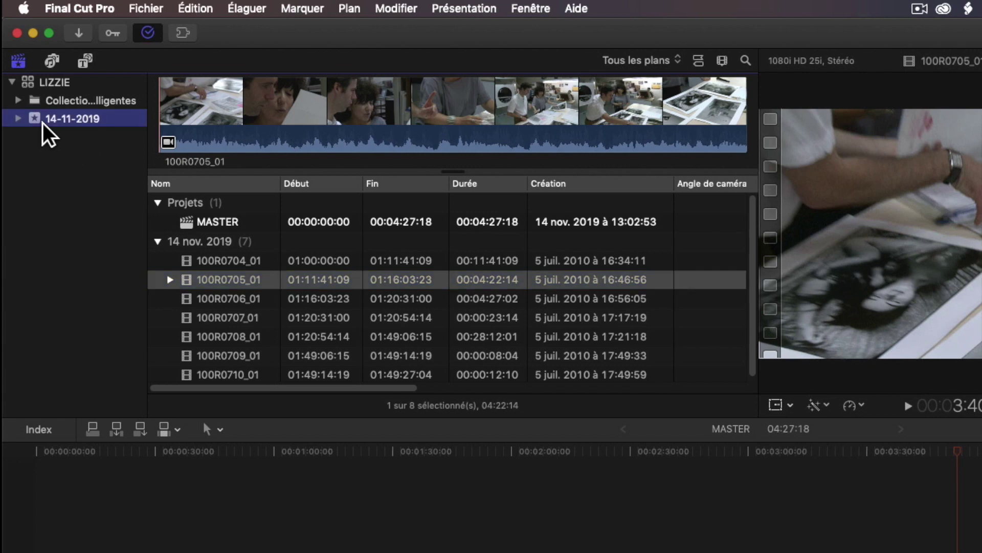
click(152, 8)
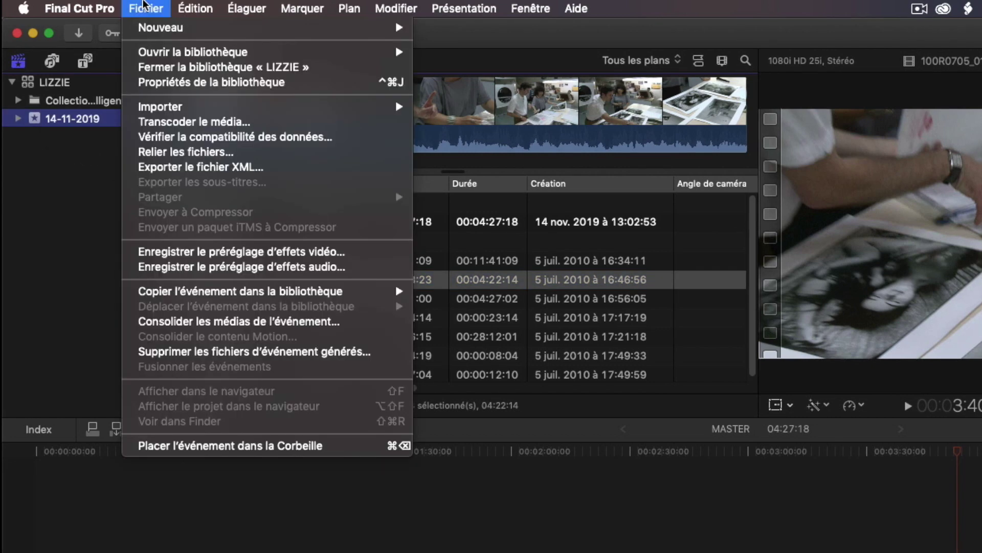
mouse_move(149, 108)
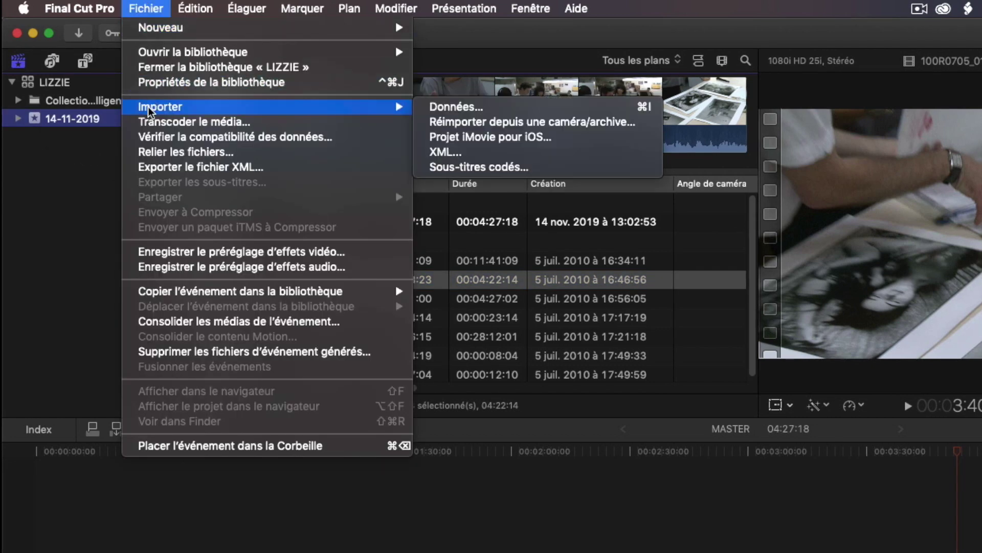
click(495, 124)
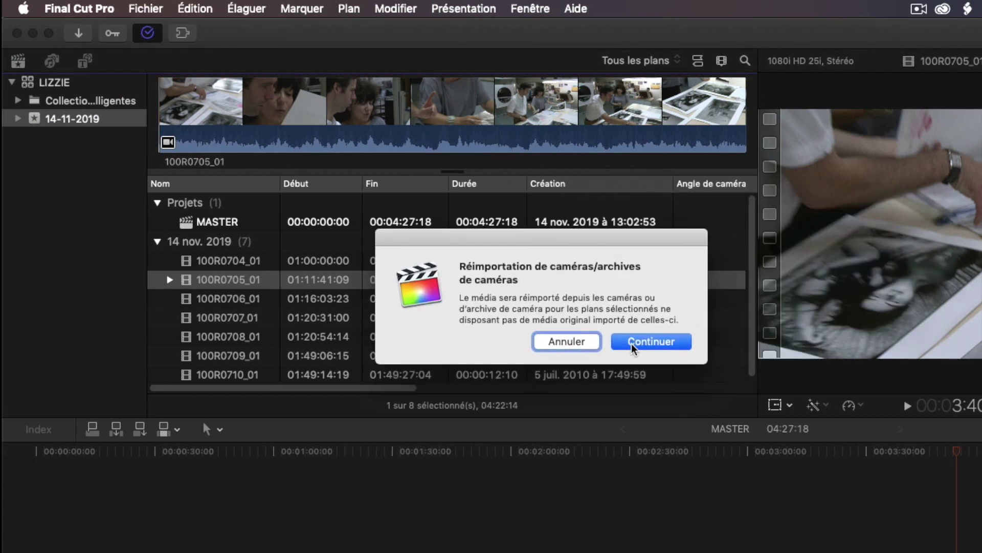
click(635, 350)
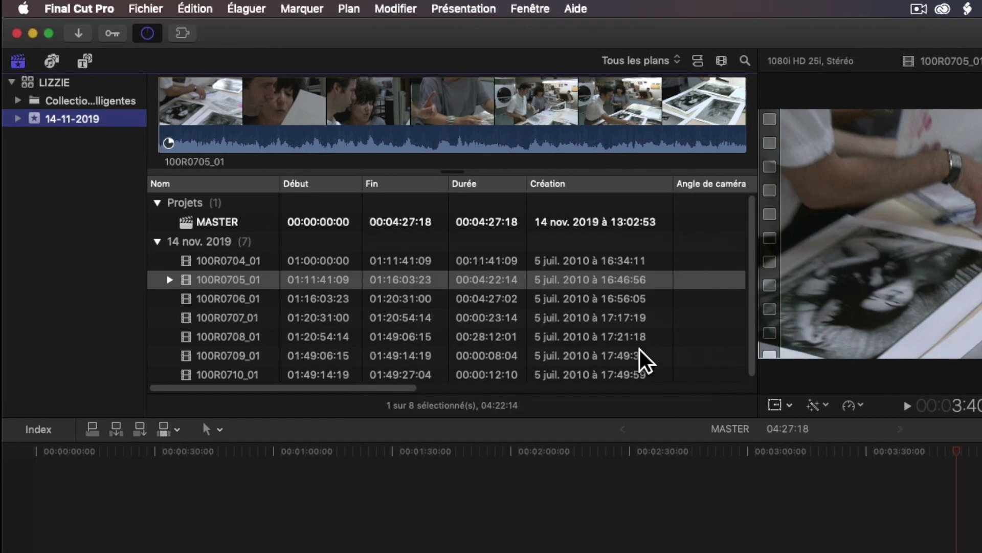
- Expand the media import in the background tasks, cancel it and close the window
click(148, 33)
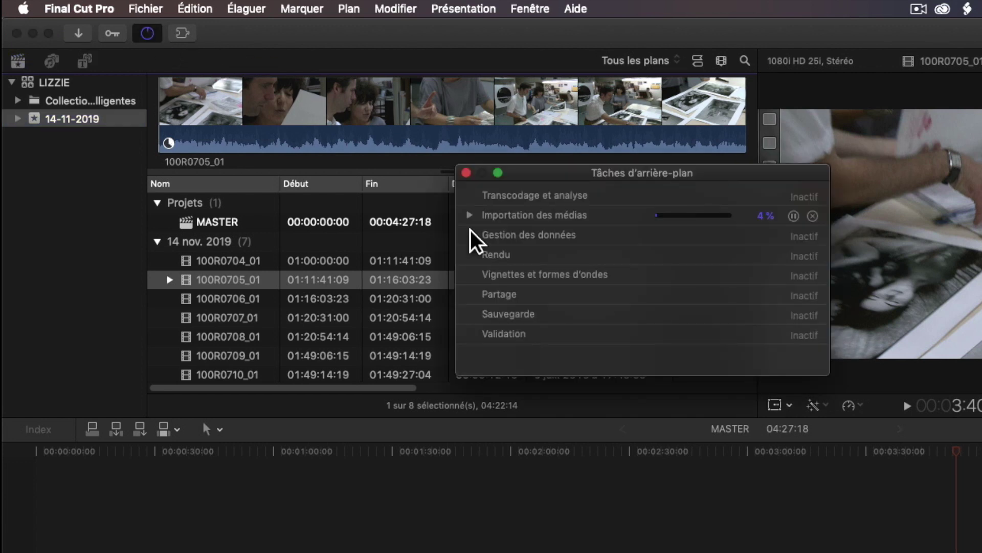
click(470, 215)
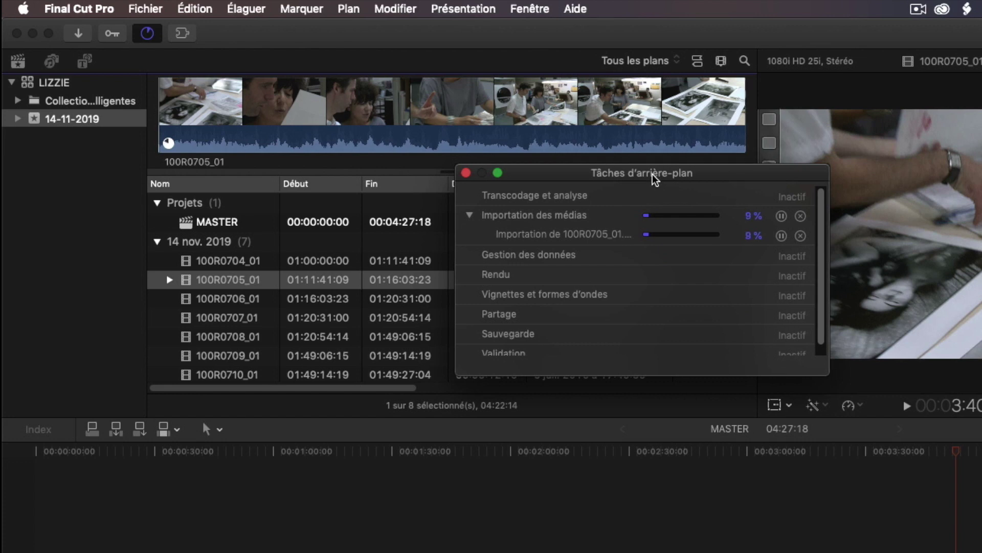
click(801, 216)
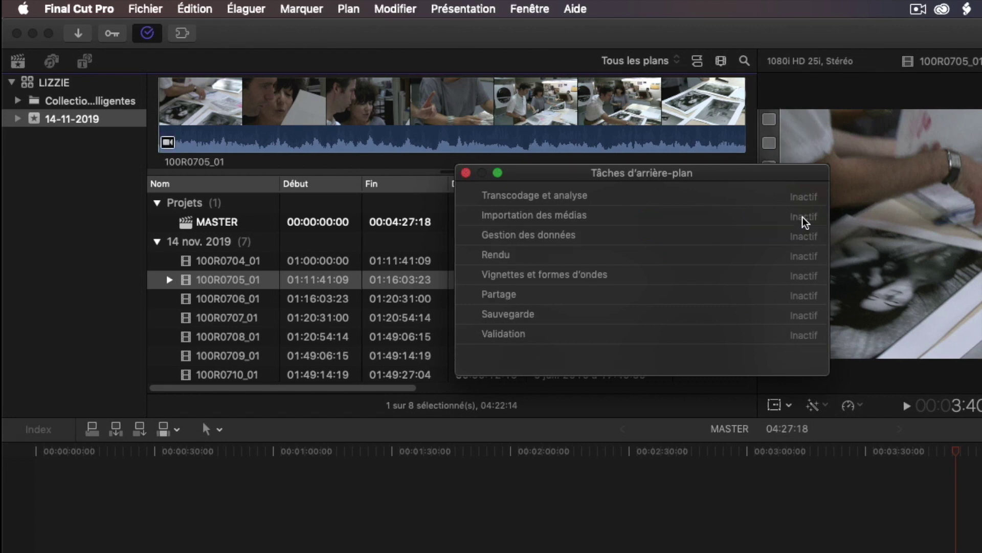
click(464, 173)
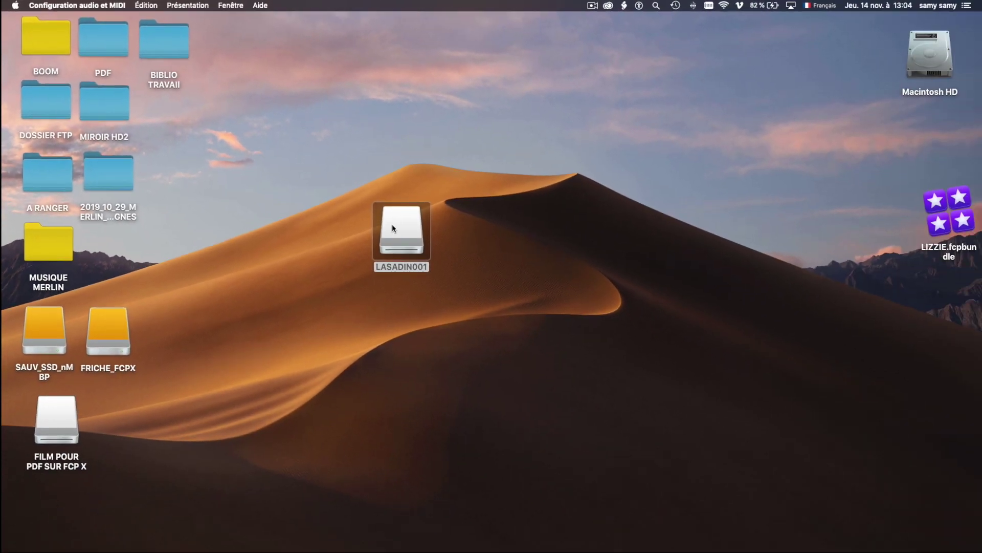
- Eject the LASADIN001 card on the desktop and check how clip 100R0705_01 displays in Final Cut Pro
click(393, 228)
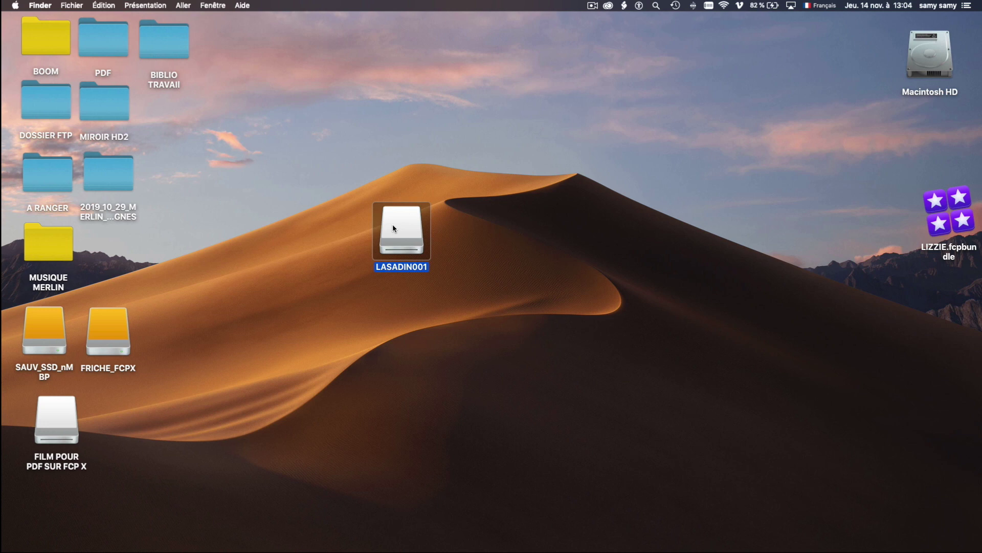
right_click(393, 226)
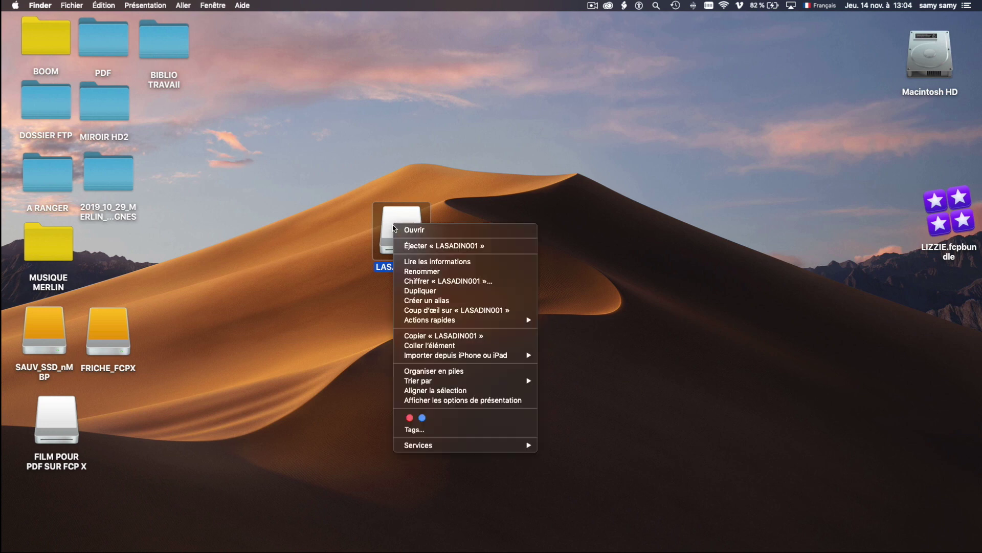
click(422, 247)
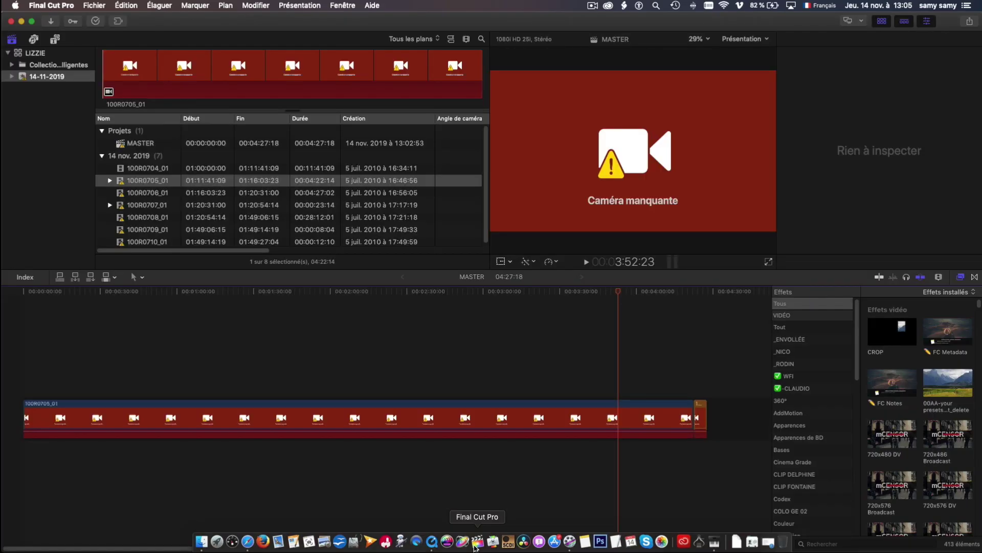
click(181, 88)
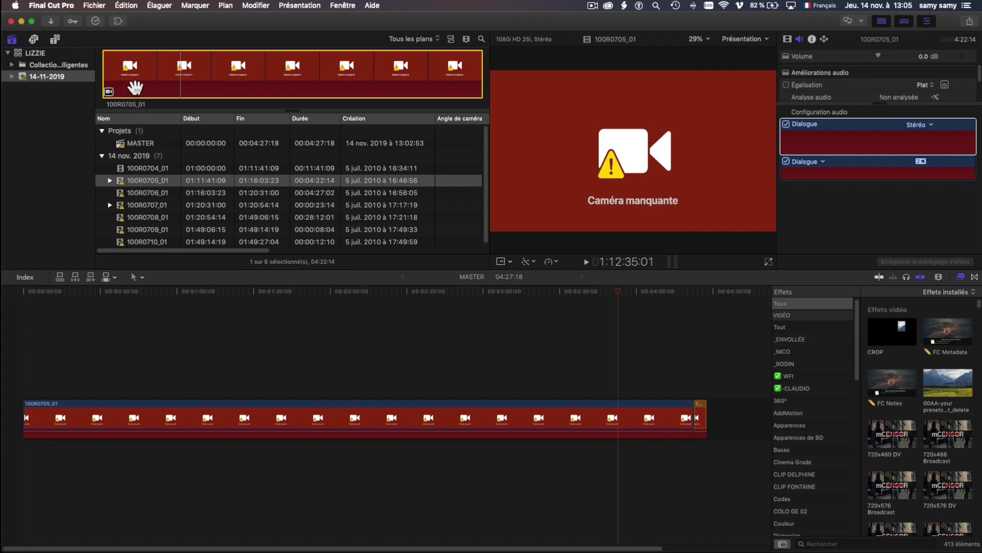
click(131, 86)
- Switch to Finder, clear the desktop of other apps and the Bureau window, and return to Final Cut Pro
click(203, 543)
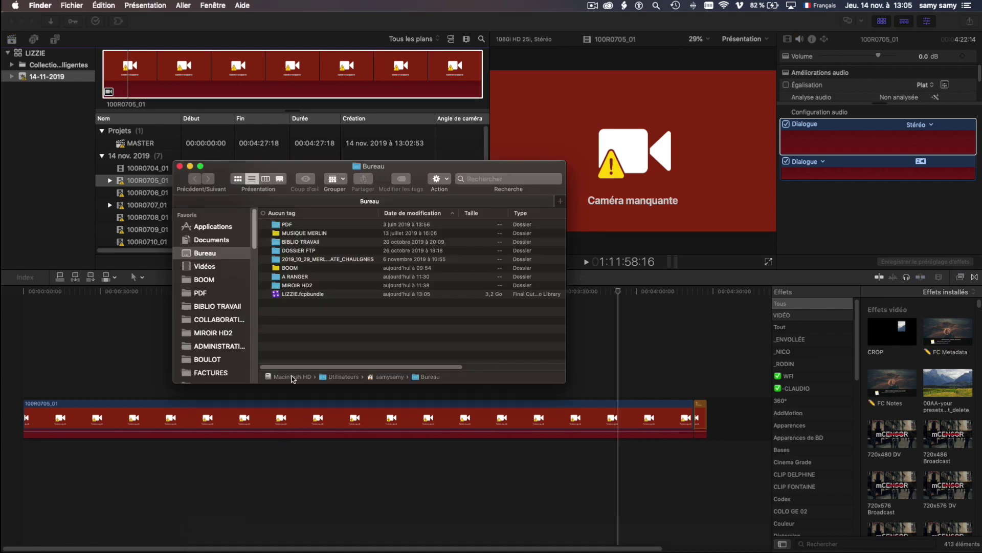
key(super+alt+h)
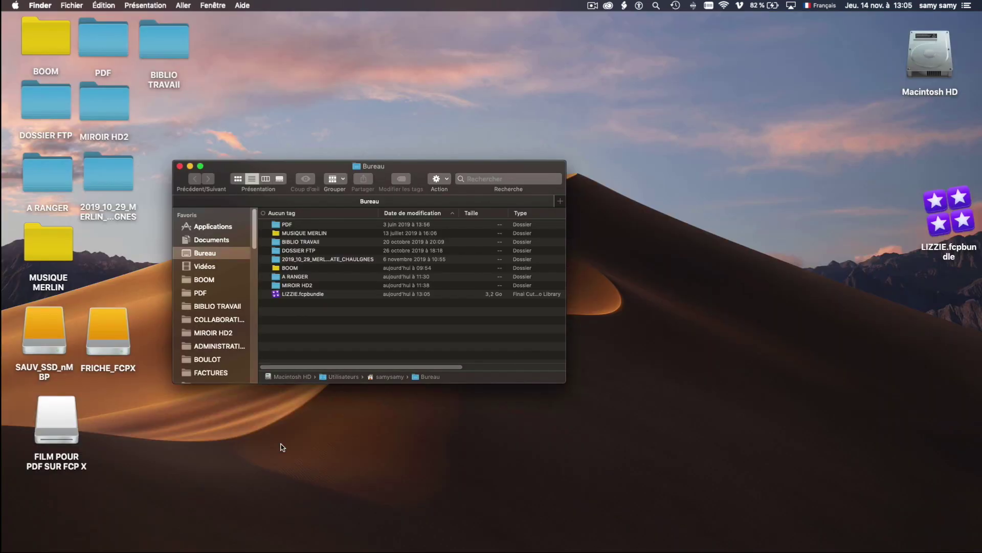
click(180, 165)
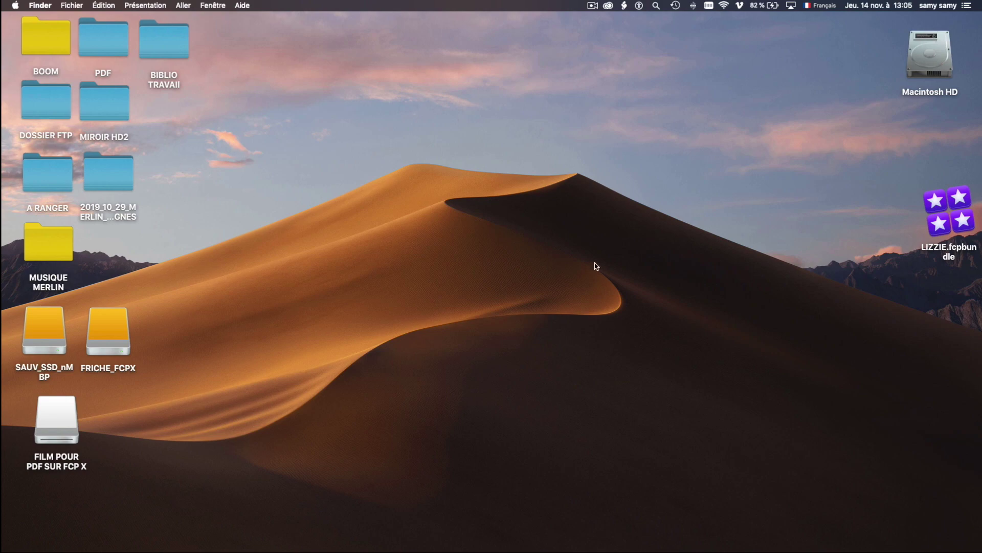
click(477, 543)
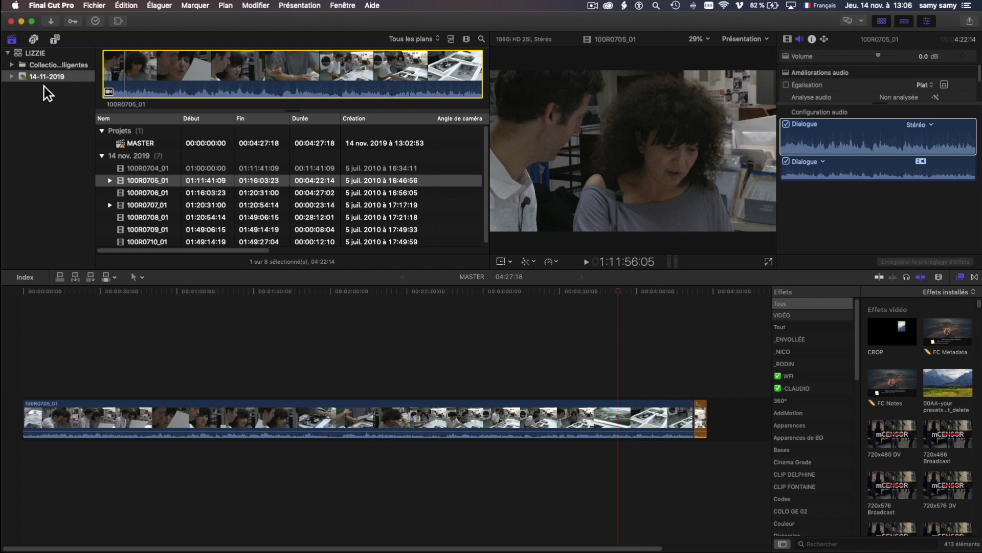
click(27, 77)
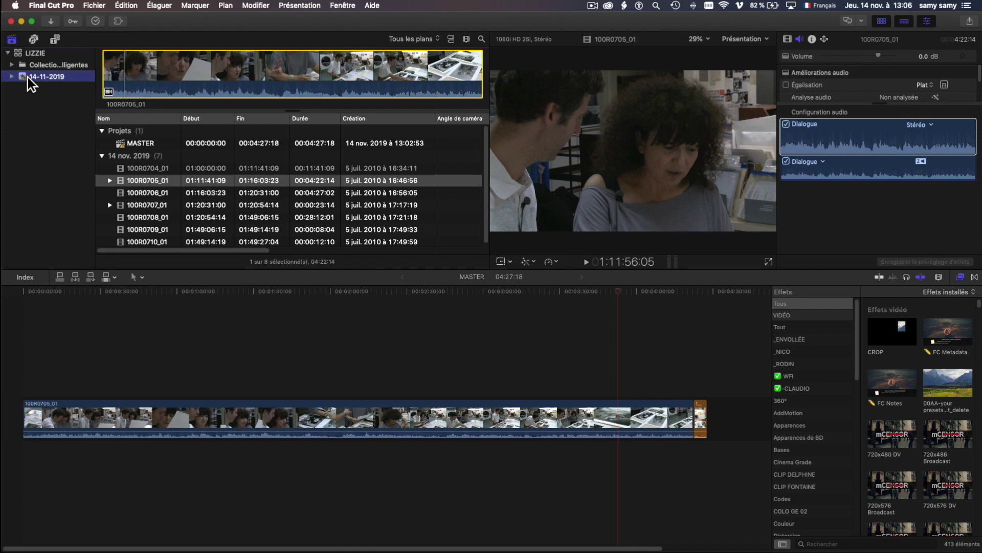
click(94, 5)
mouse_move(106, 68)
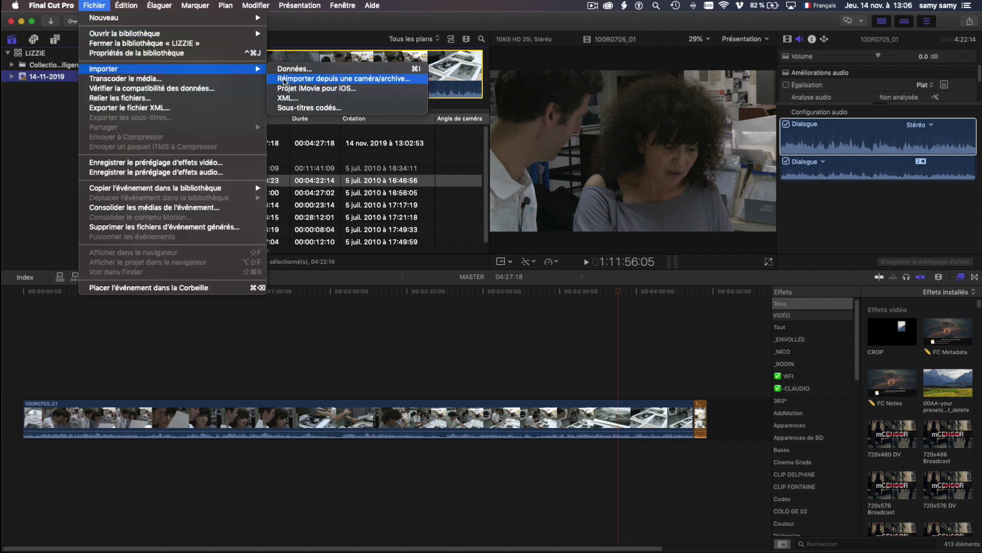
click(350, 156)
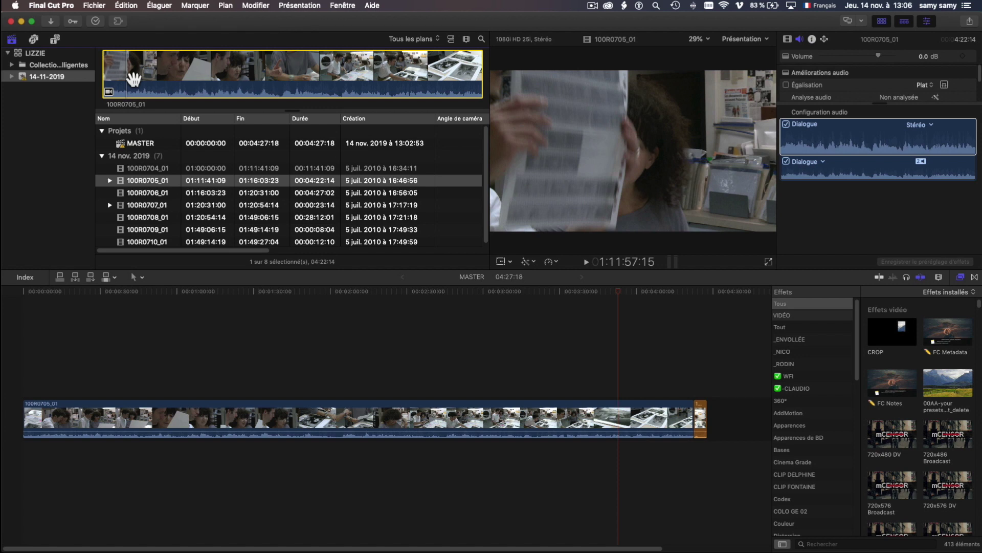
click(32, 79)
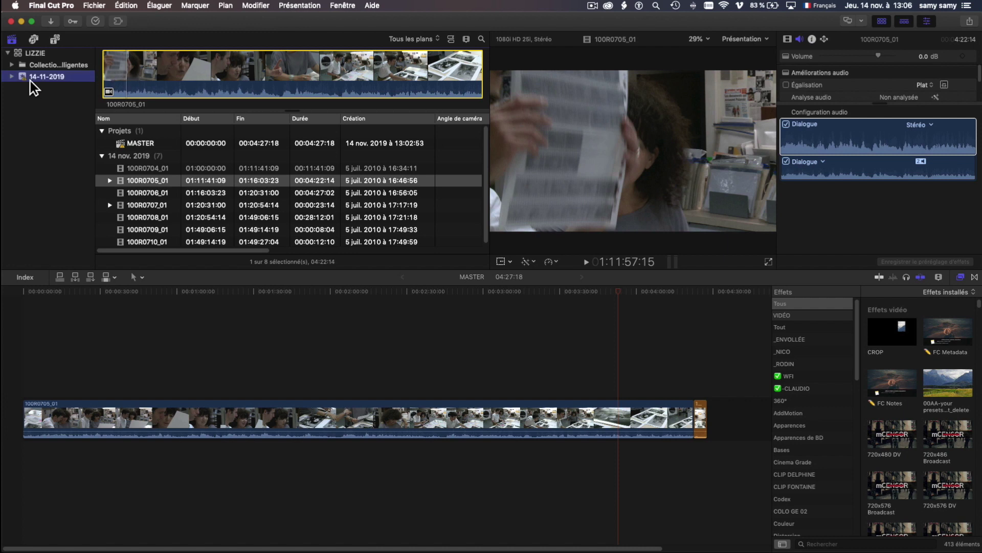
click(94, 5)
mouse_move(100, 69)
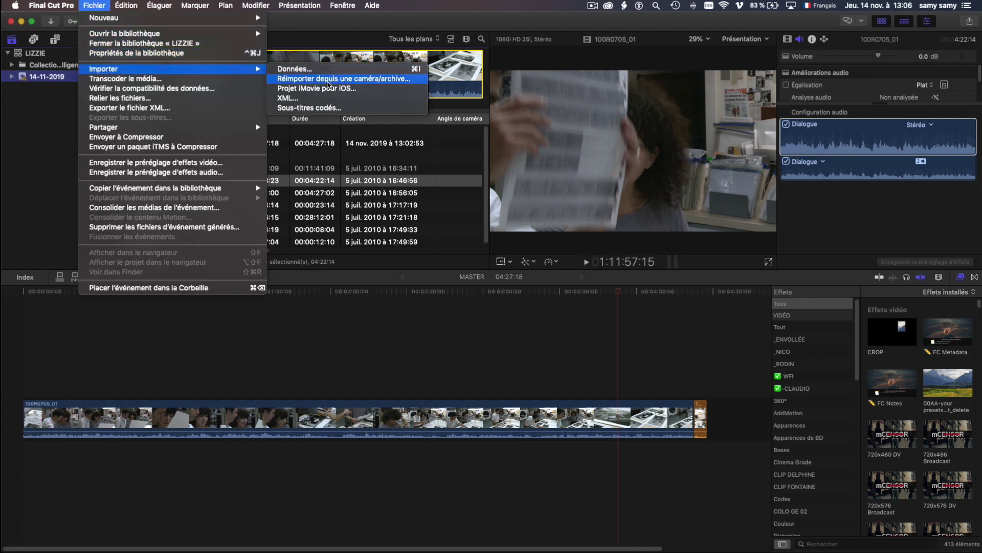
click(47, 119)
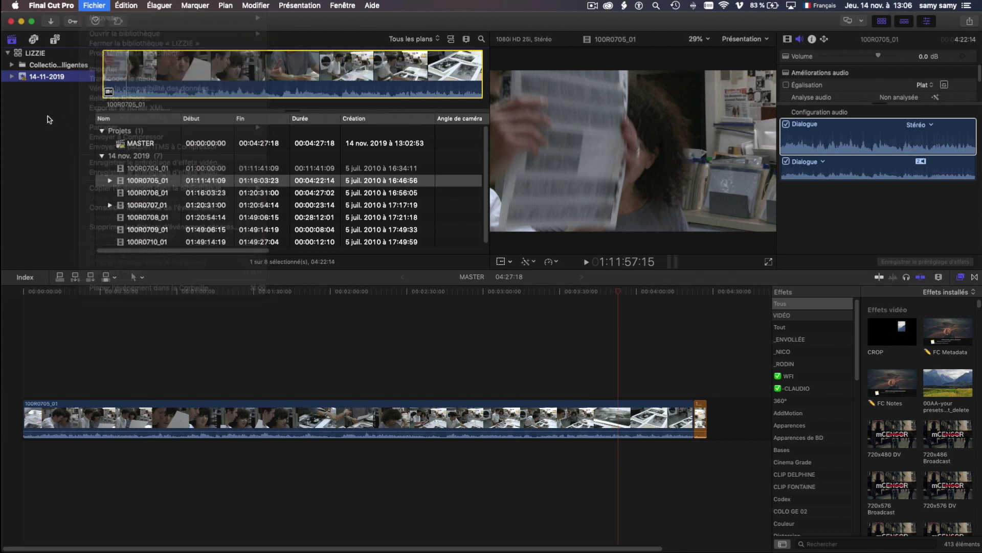
- Close the LIZZIE library and hide Final Cut Pro to return to the desktop
click(581, 303)
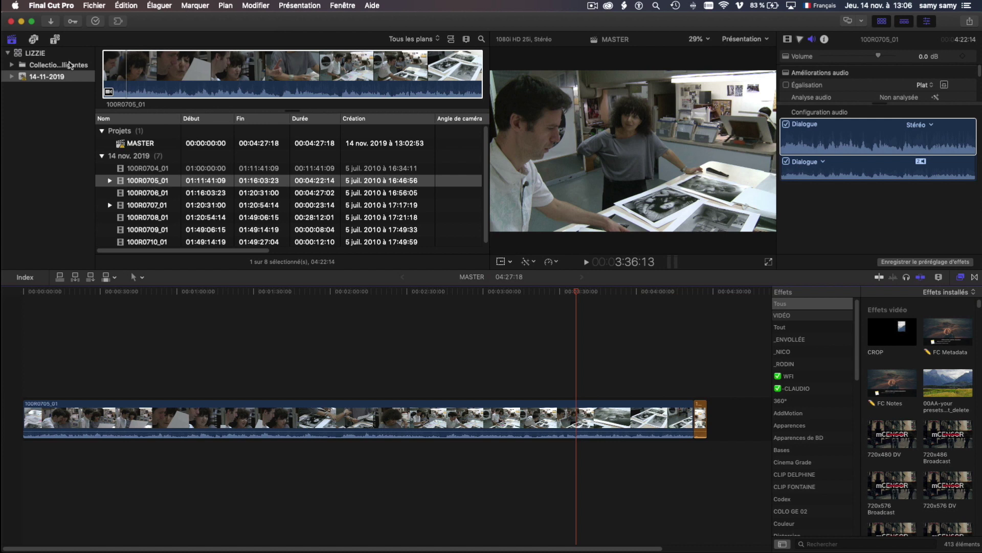
click(36, 53)
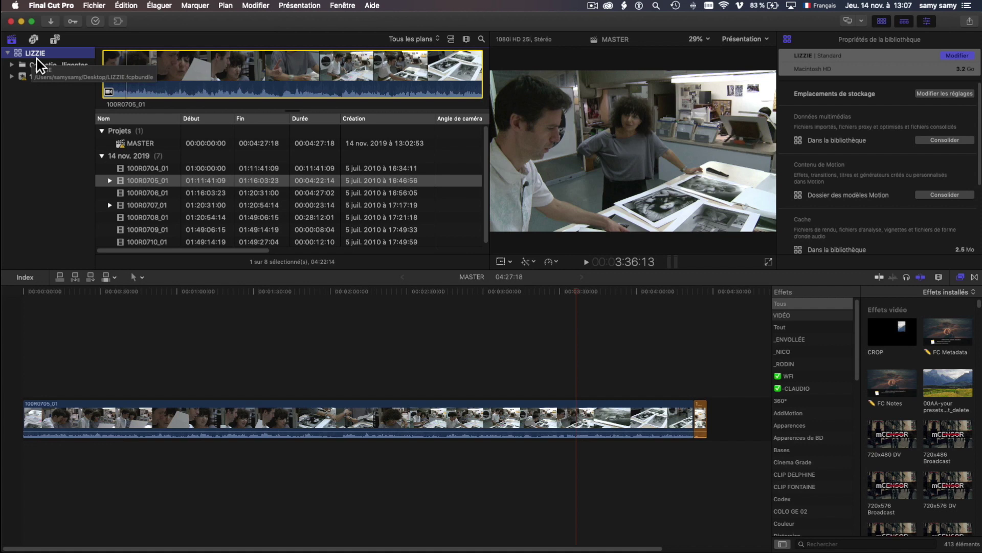
right_click(37, 57)
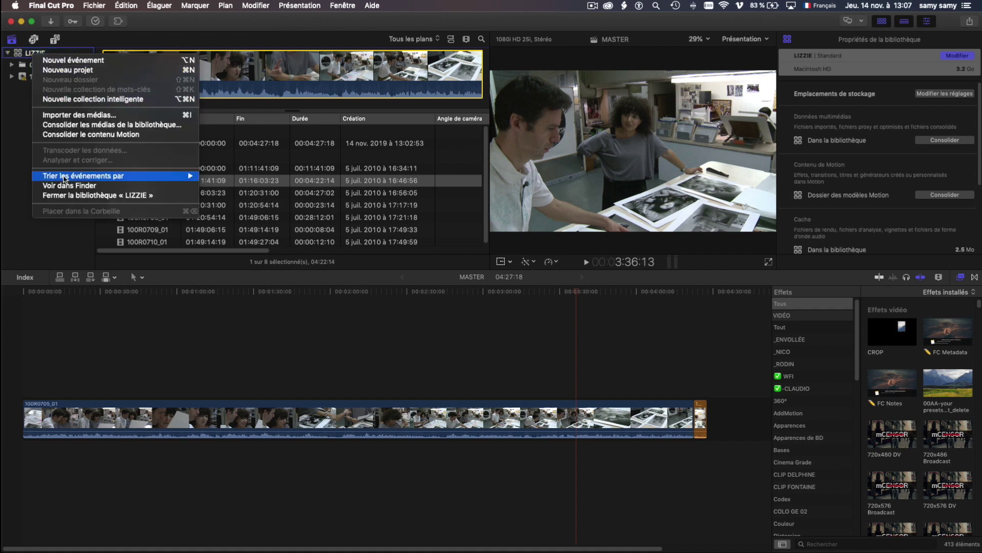
click(62, 196)
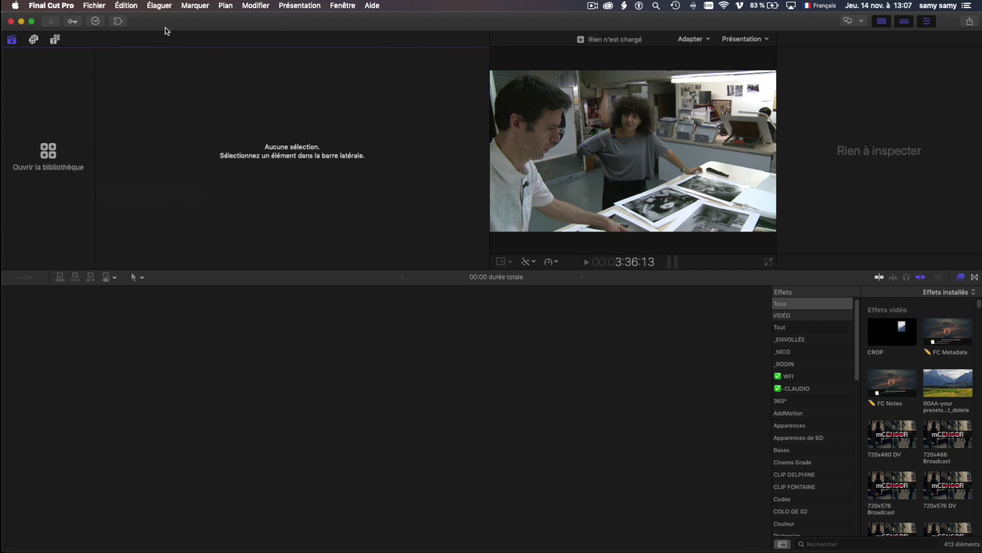
key(super+h)
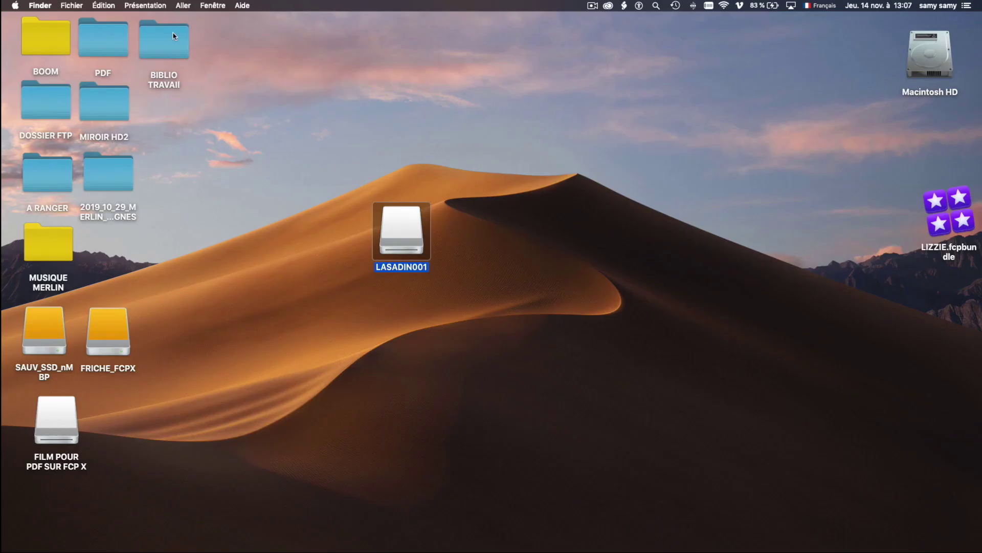
- Eject the LASADIN001 card and locate the BPAV folder inside LIZZIE's CARTE 001 copy on the FRICHE_FCPX drive
right_click(403, 232)
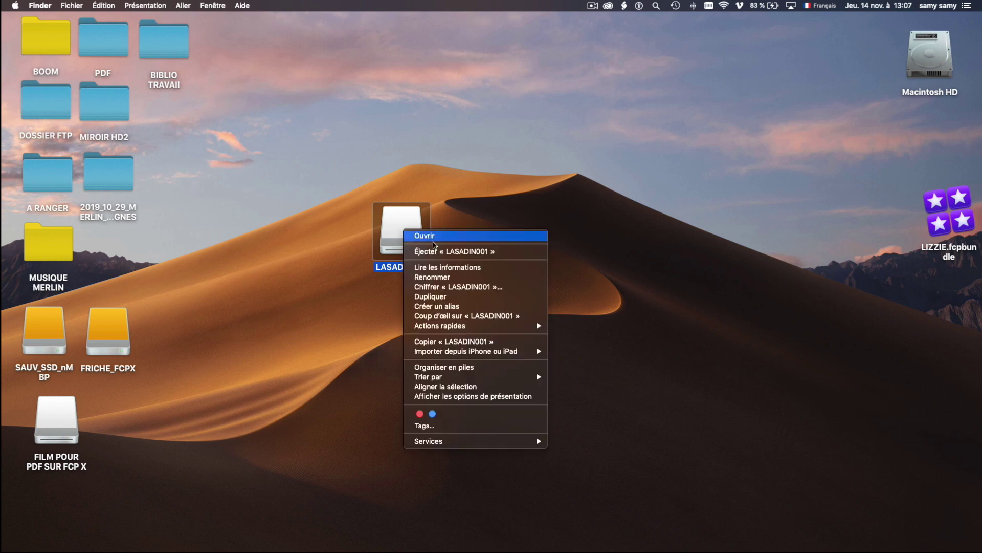
click(439, 253)
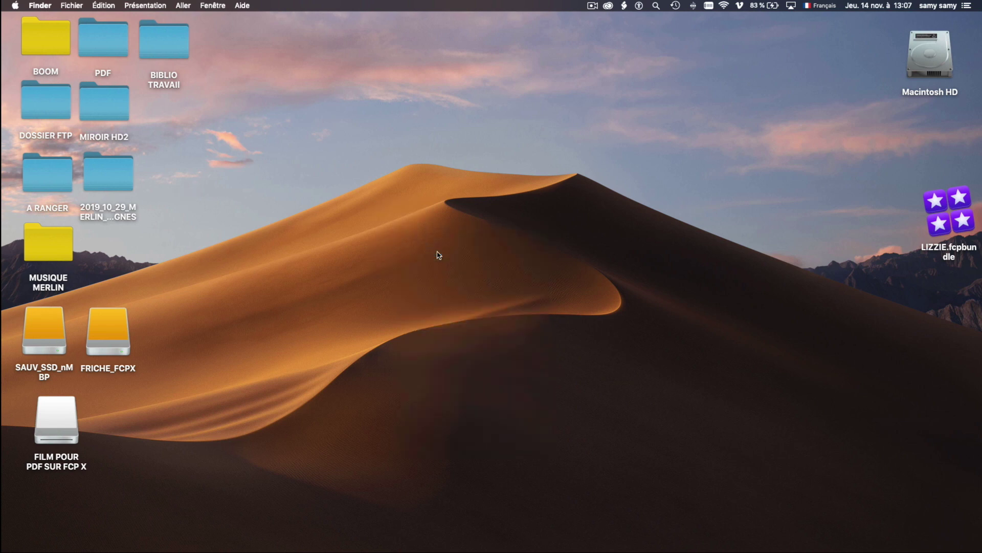
double_click(109, 323)
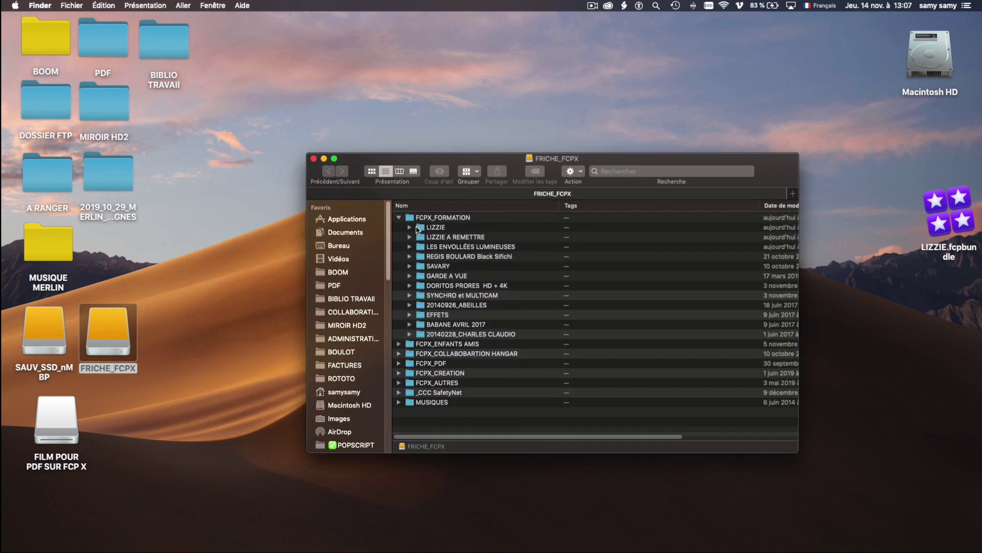
double_click(416, 228)
click(398, 218)
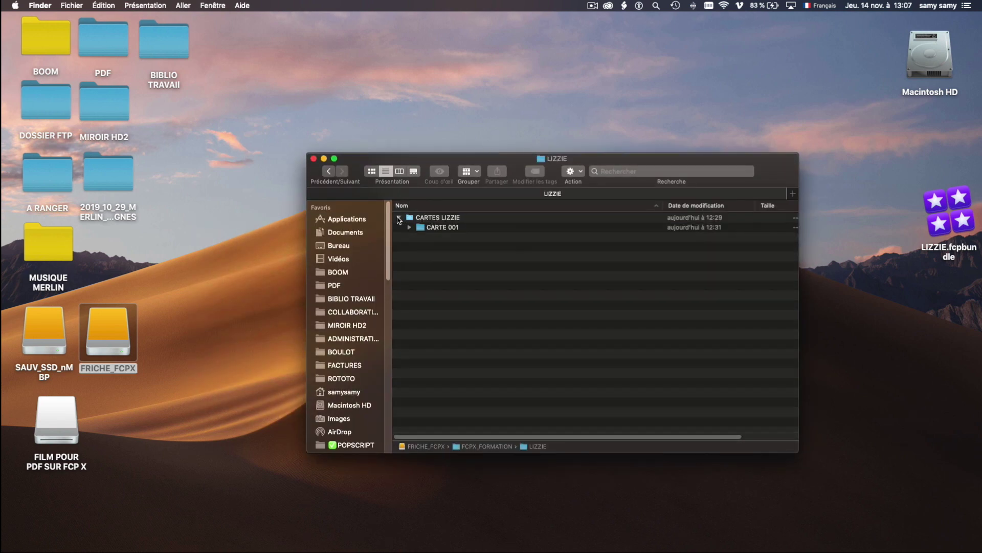
click(410, 228)
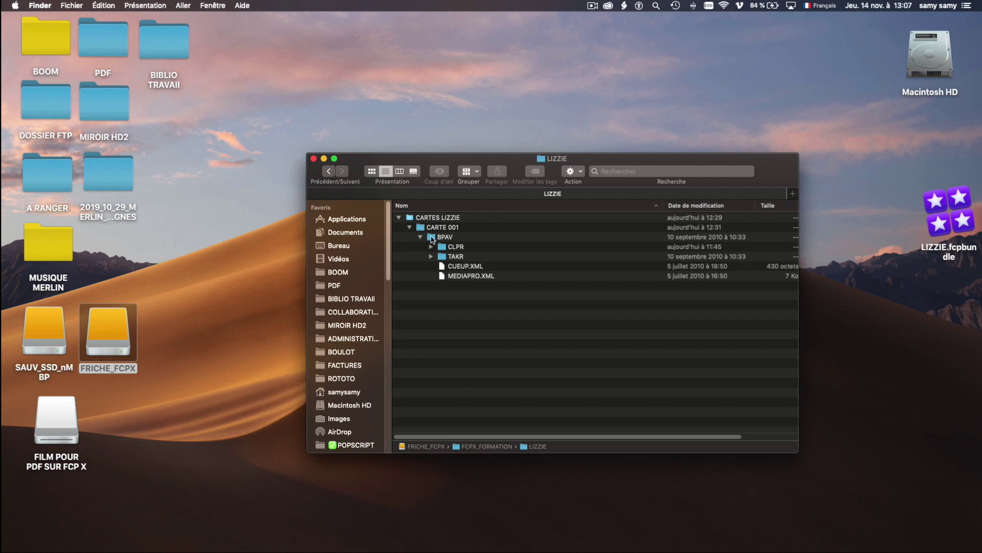
click(433, 237)
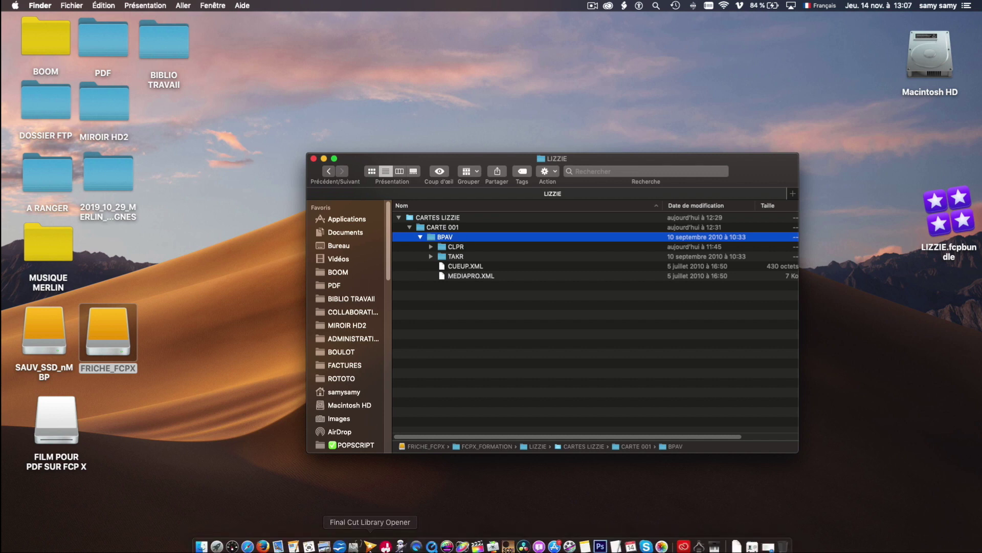
- Switch to Final Cut Pro and create a new library named LIZZIE_COPIE CARTES on the Bureau
click(476, 542)
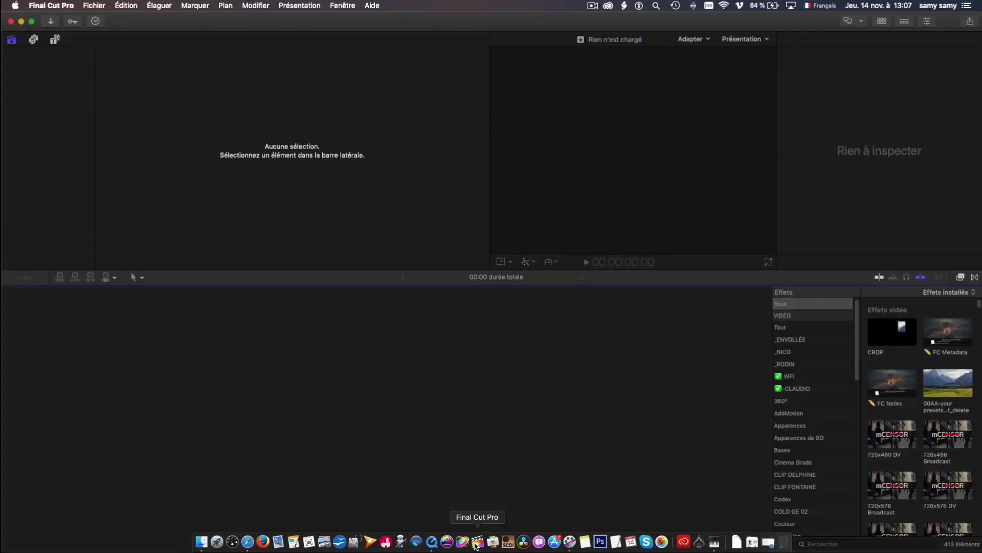
click(94, 6)
mouse_move(100, 19)
click(302, 40)
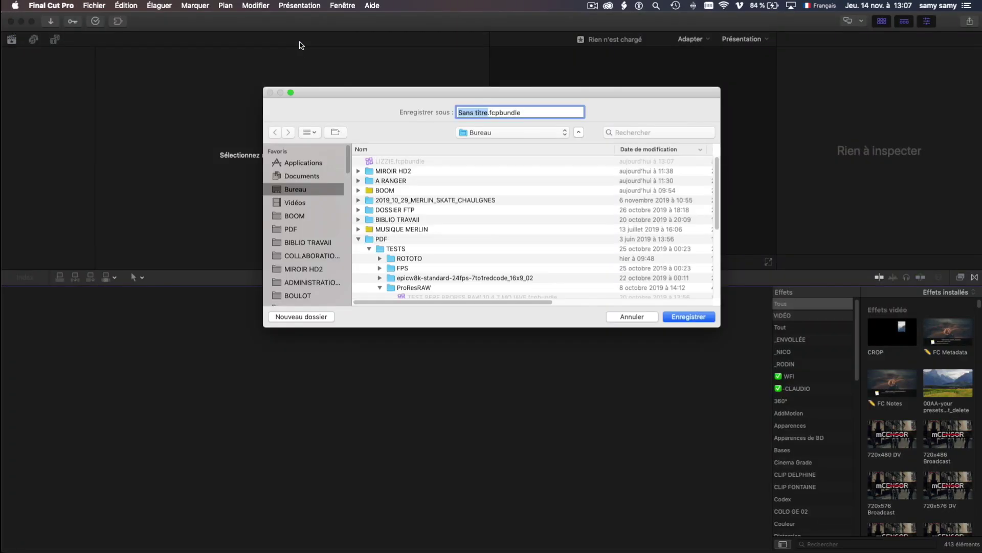
text(LIZZIE_COPIE CARTES)
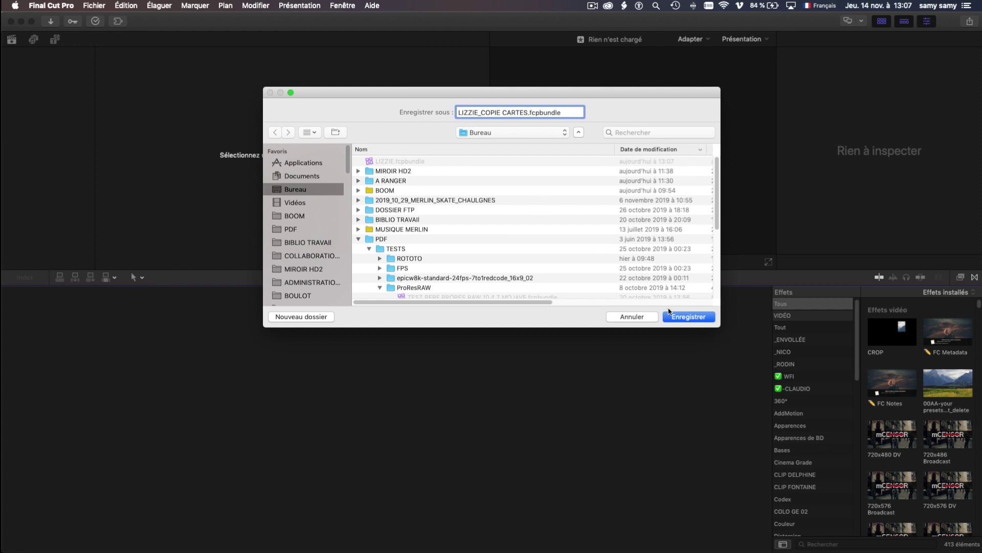
key(Return)
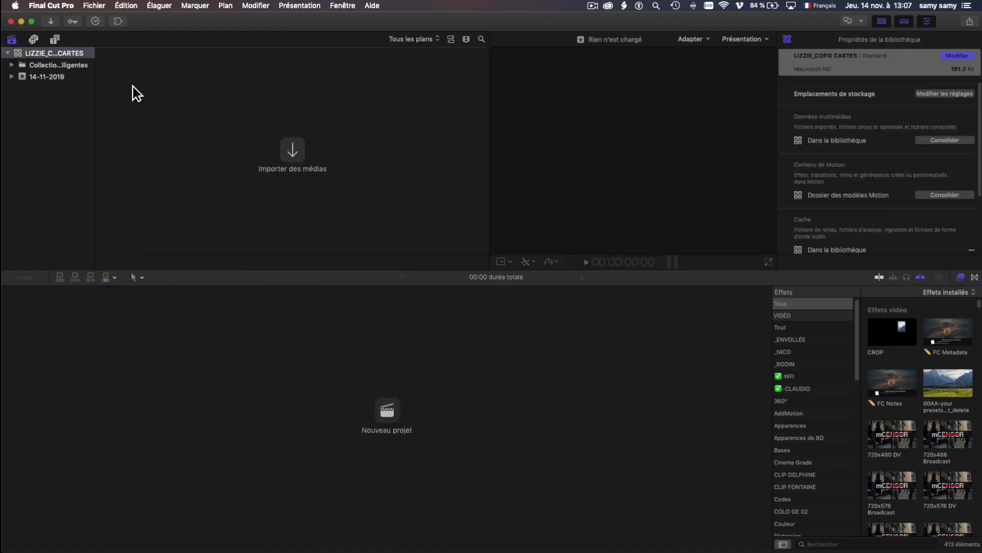
- Open media import and browse the FRICHE_FCPX drive to the clips of CARTE 001 in LIZZIE's CARTES LIZZIE folder
click(55, 23)
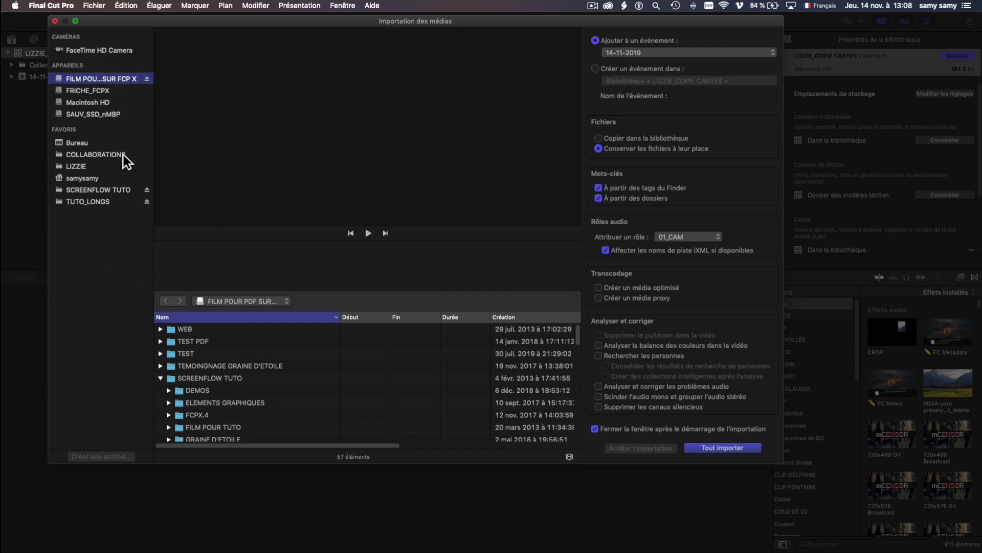
click(93, 91)
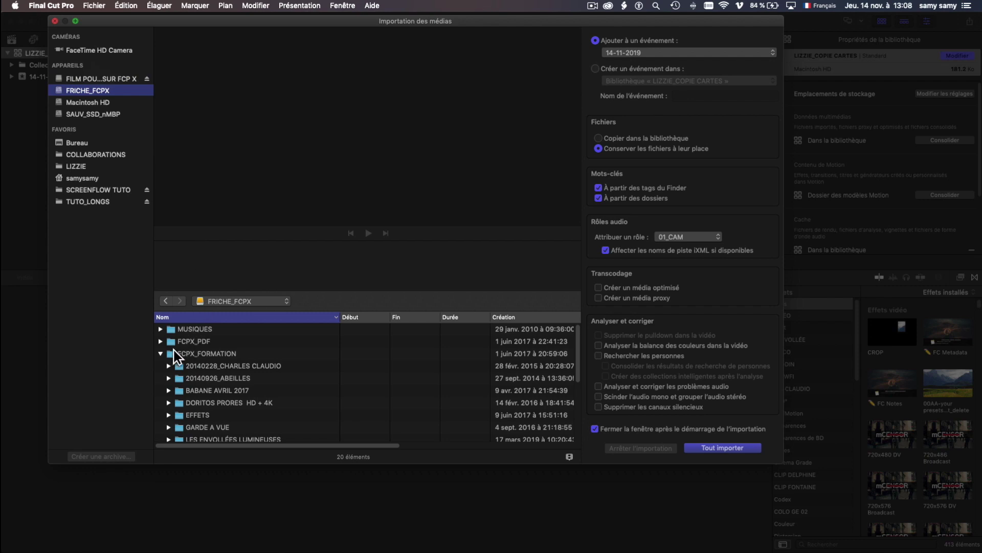
scroll(196, 368, down, 5)
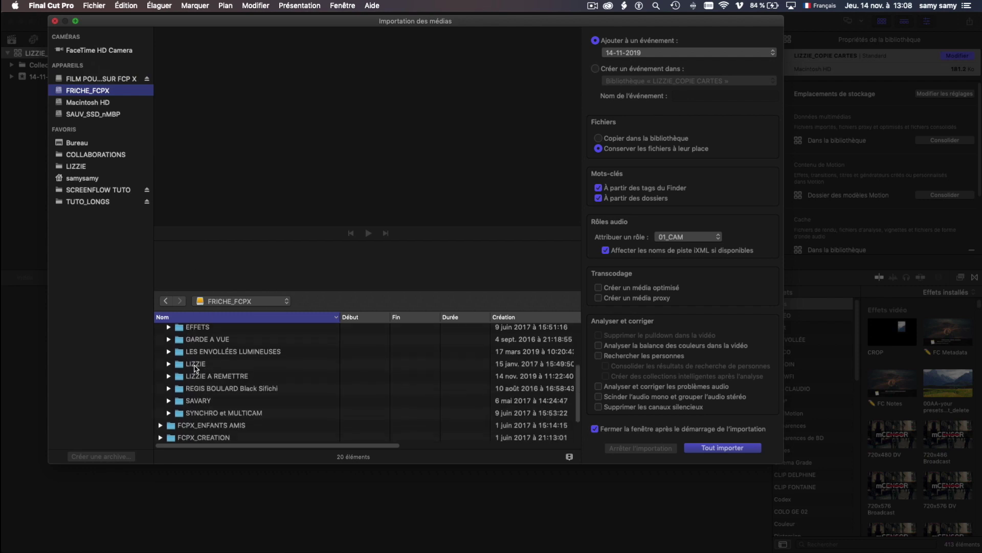
double_click(196, 364)
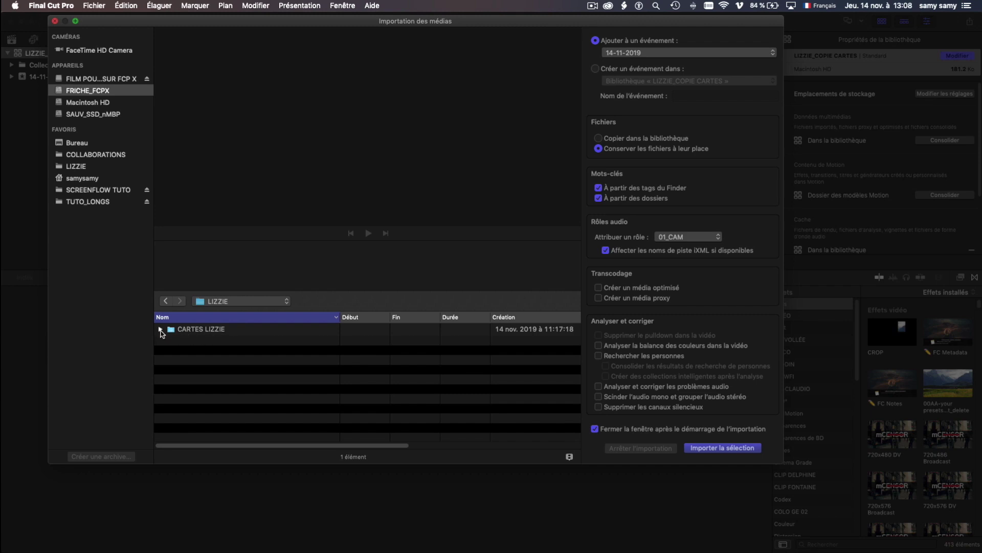
click(160, 329)
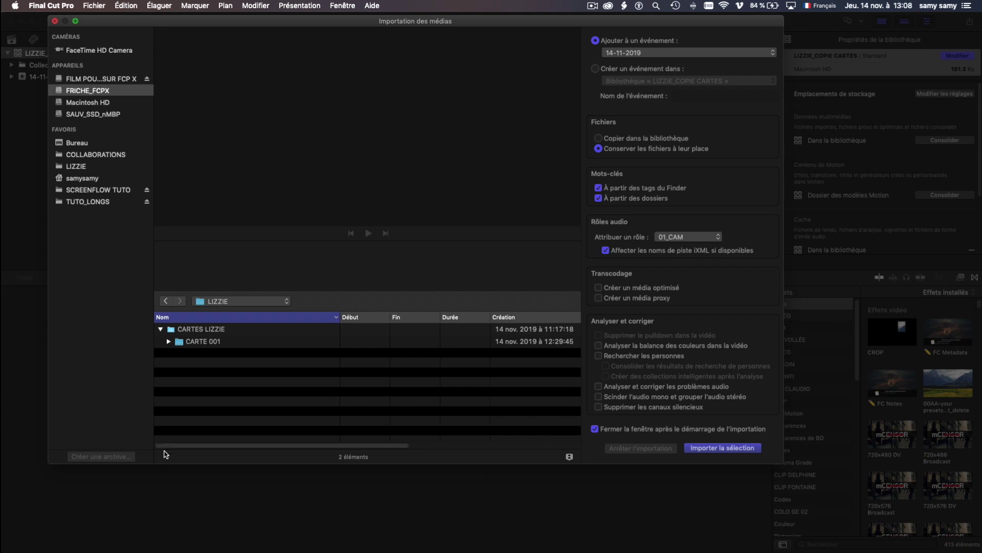
click(168, 342)
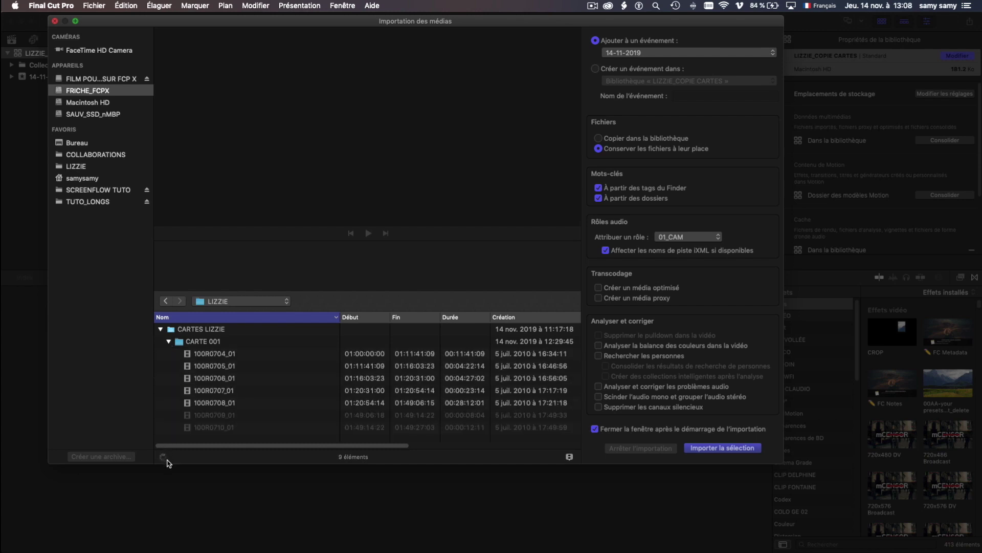
- Preview clips 100R0704_01 and 100R0705_01 and select their CARTE 001 folder
click(222, 358)
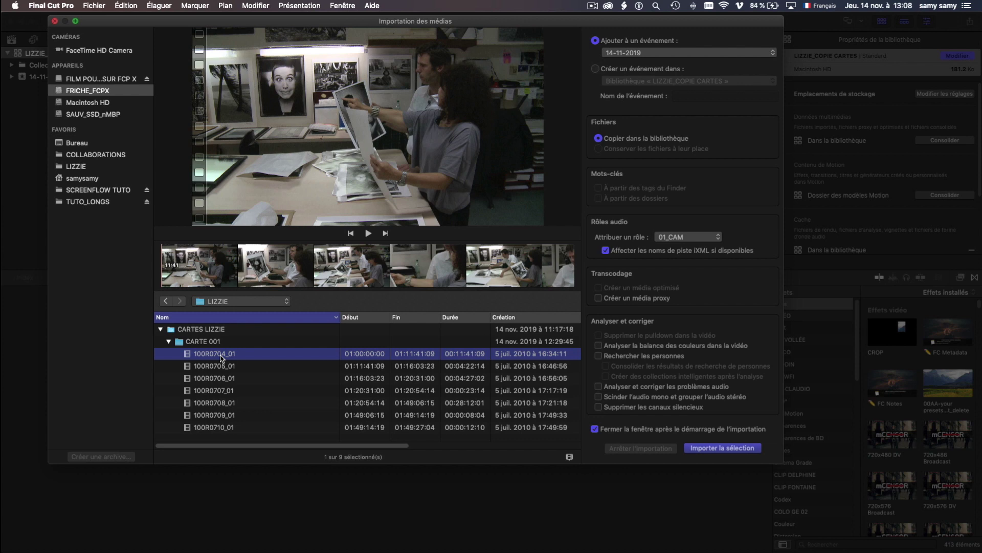
click(191, 368)
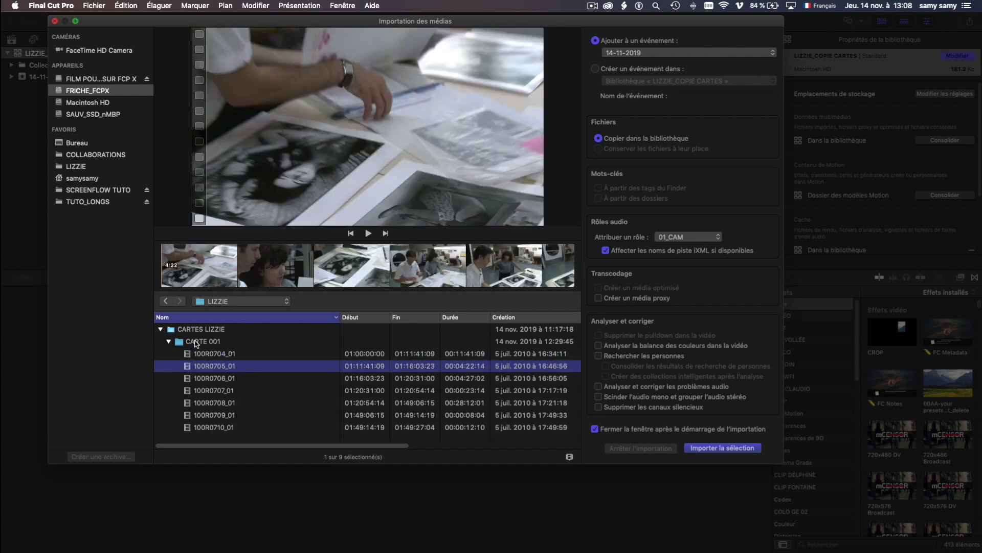
click(196, 343)
- Switch to Finder, examine the BPAV and CLPR folder structure of CARTE 001, collapse it and close the LIZZIE window
key(super+Tab)
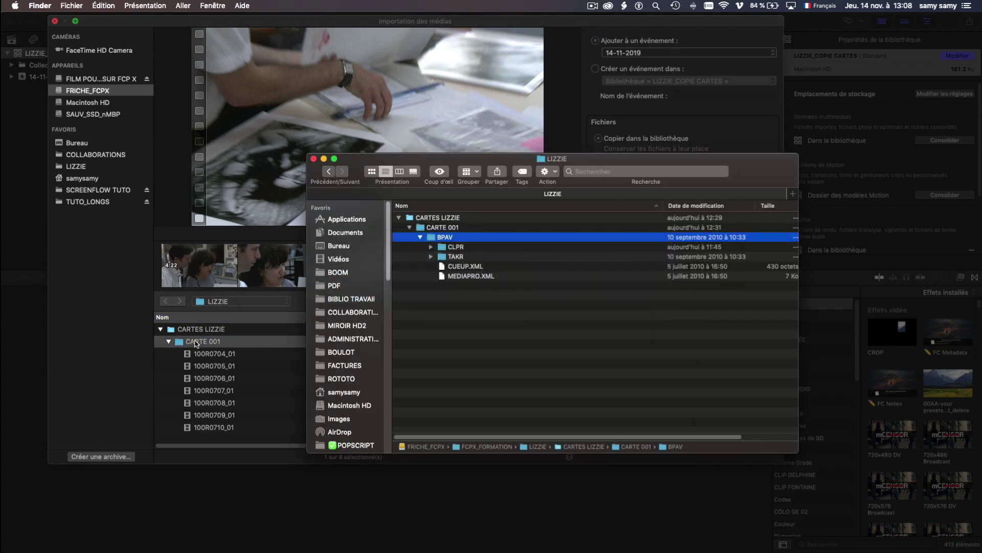
click(424, 231)
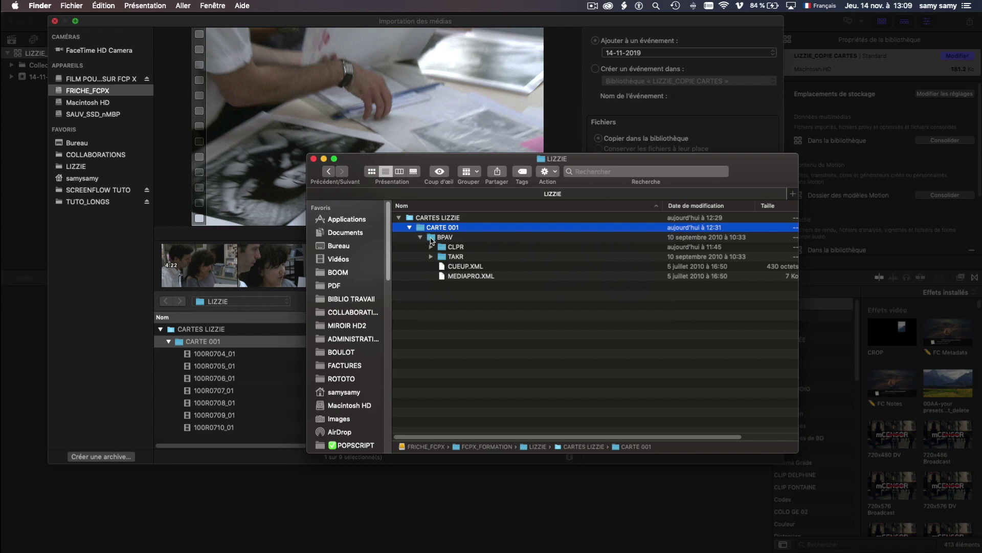
click(430, 247)
click(442, 256)
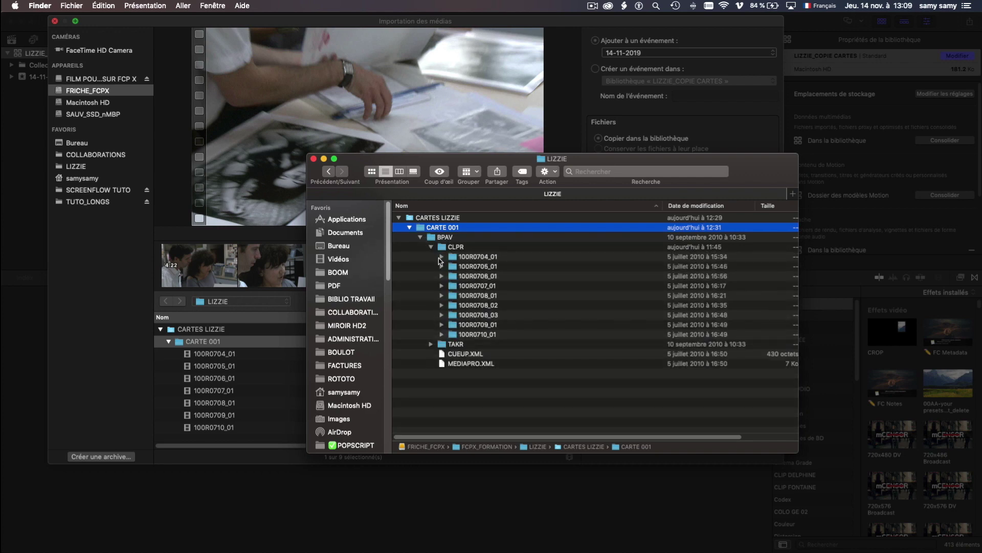
click(441, 256)
click(431, 246)
click(421, 238)
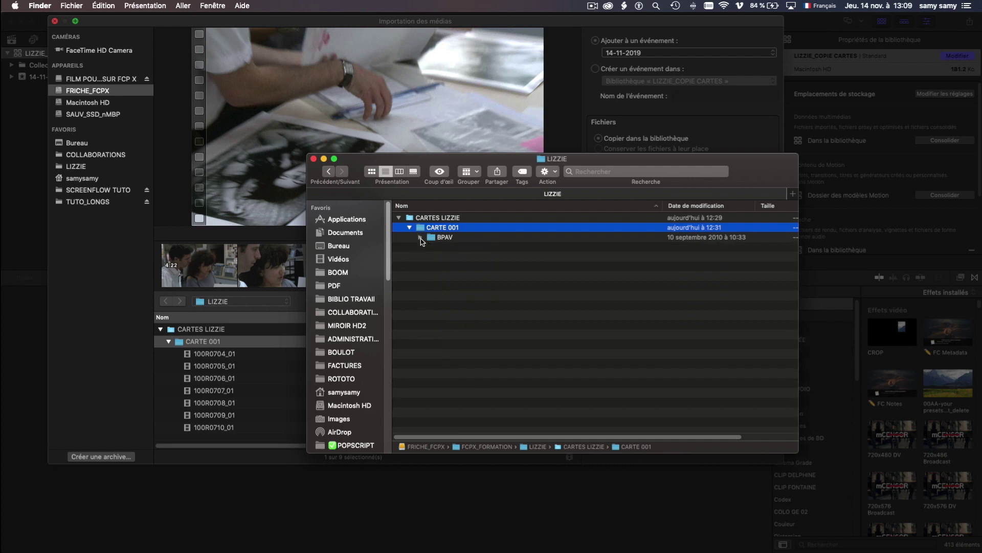
click(313, 158)
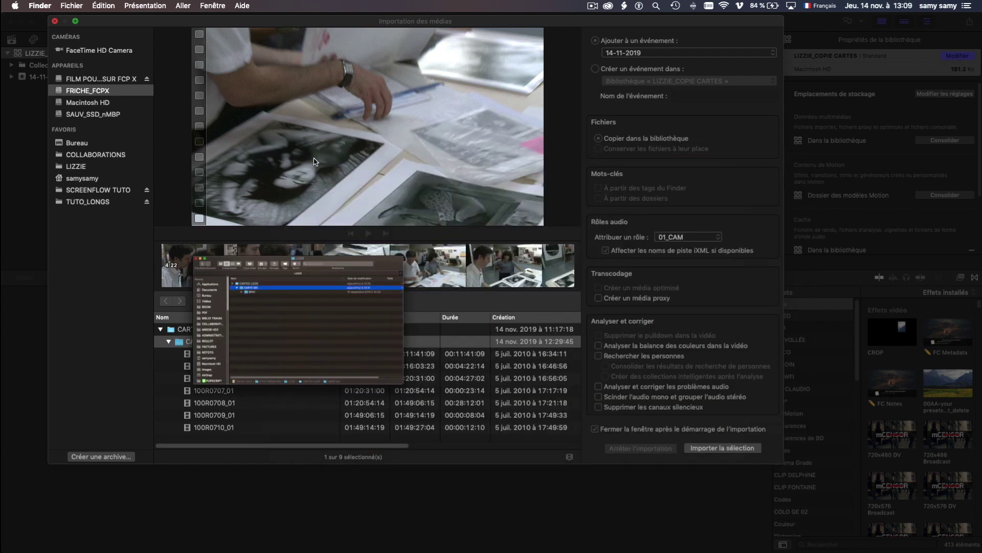
- Open the CARTE 001 folder in the import window and import all its clips into the 14-11-2019 event, copied to the library
double_click(182, 343)
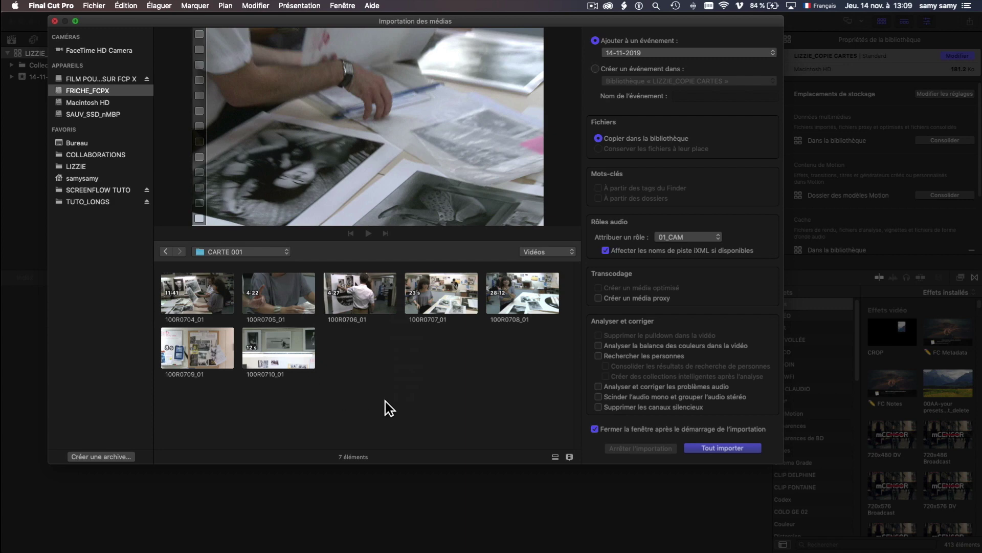
drag(385, 401, 195, 284)
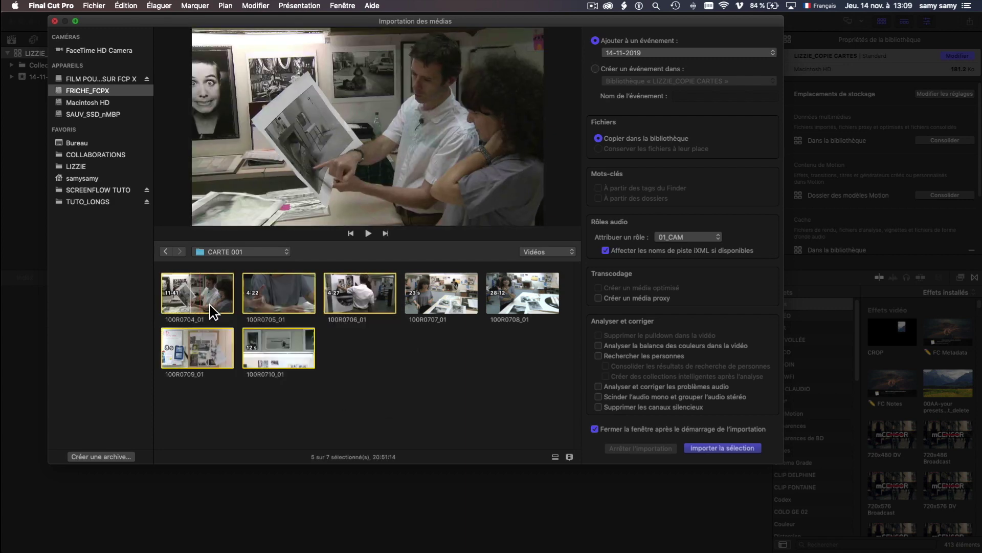
key(super+a)
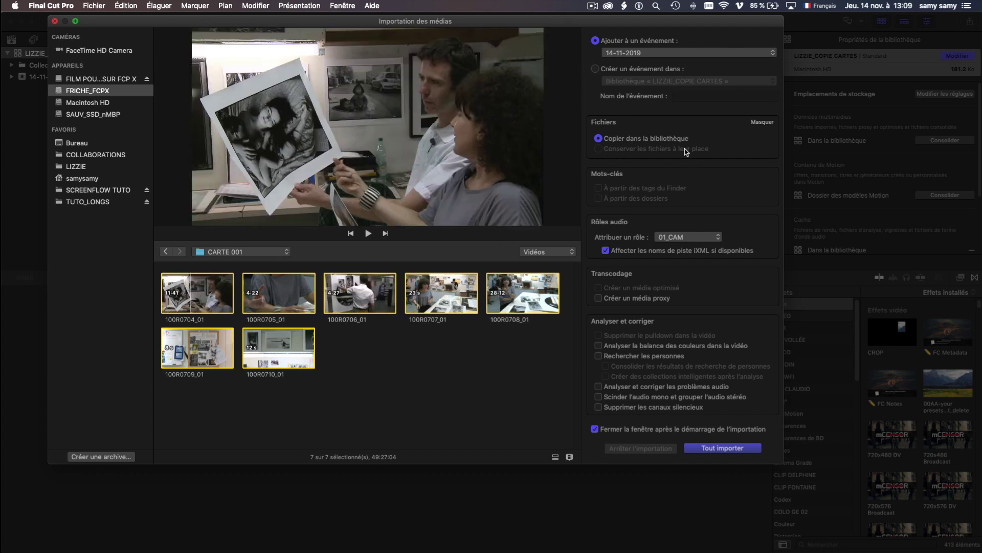
click(709, 449)
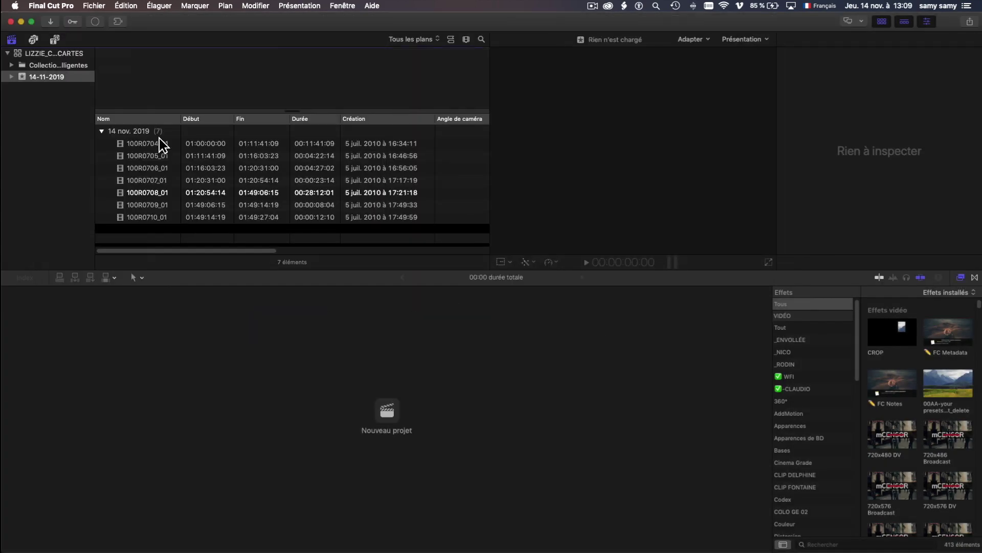
- Check the background tasks, close their window and inspect the imported clip 100R0704_01 in the browser
click(146, 144)
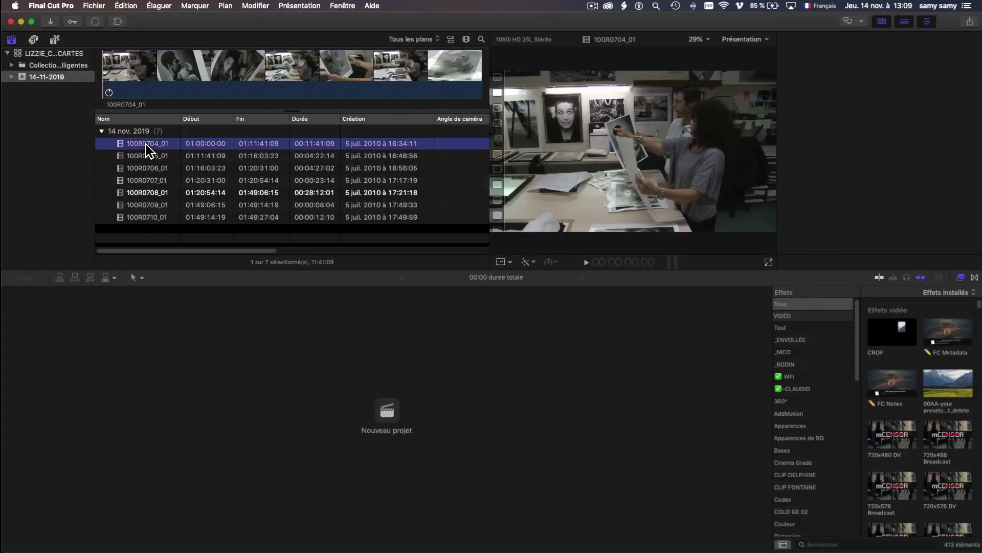
click(99, 22)
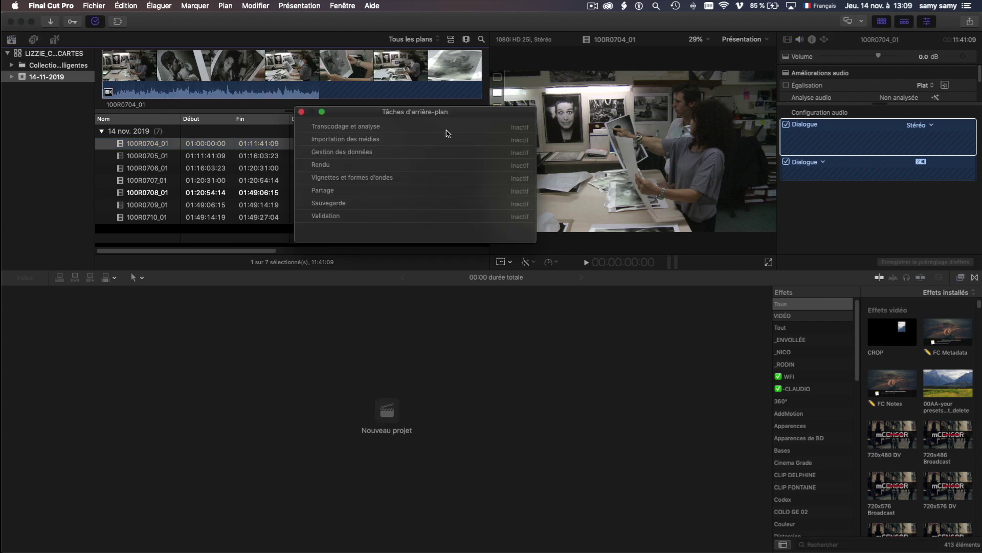
click(302, 112)
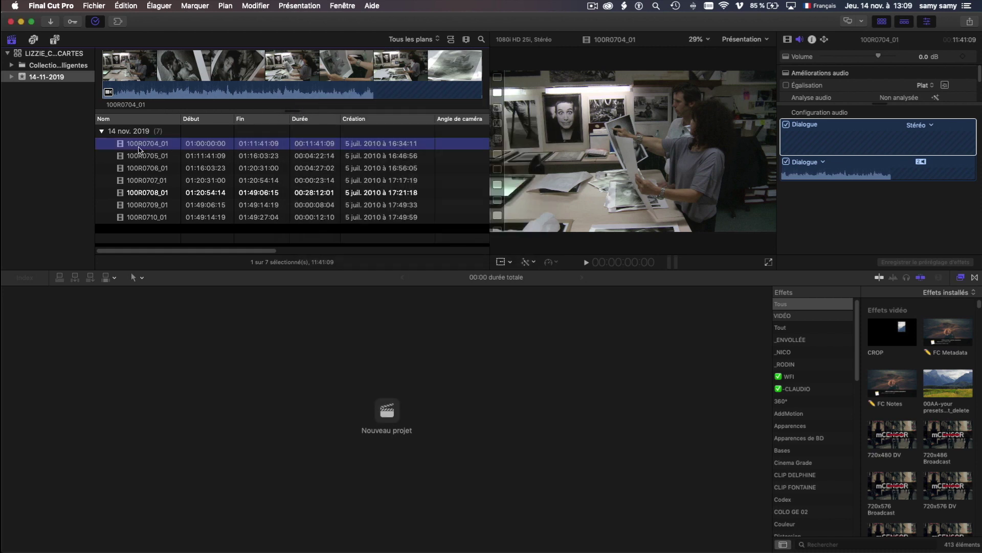
click(142, 94)
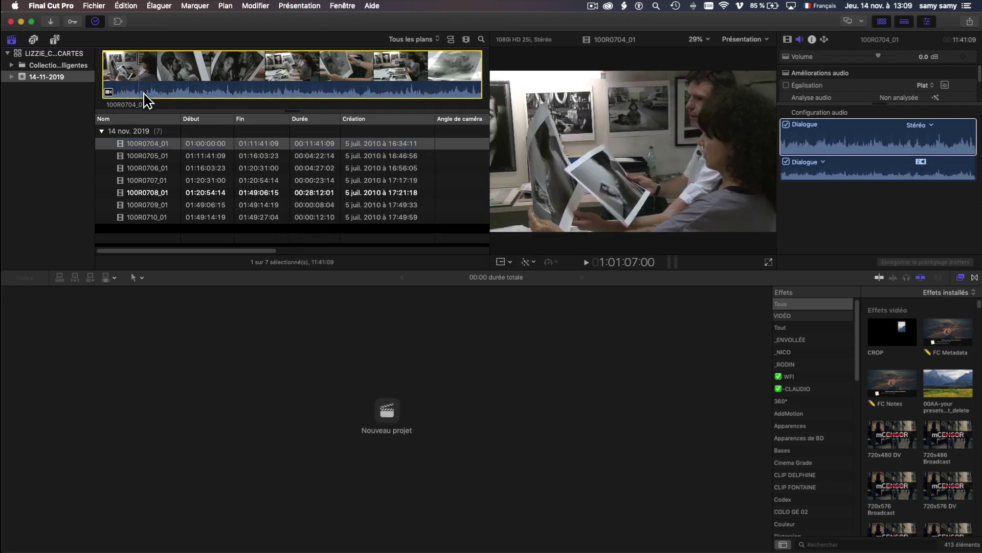
click(122, 145)
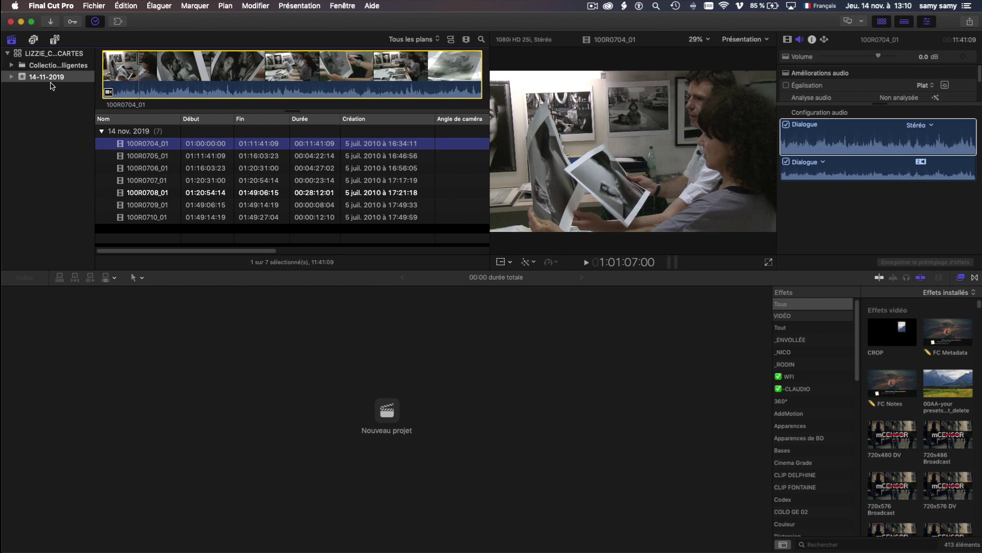
- Select the 14-11-2019 event, look up the camera/archive reimport command, and read the camera badge's explanation on clip 100R0705_01
click(29, 80)
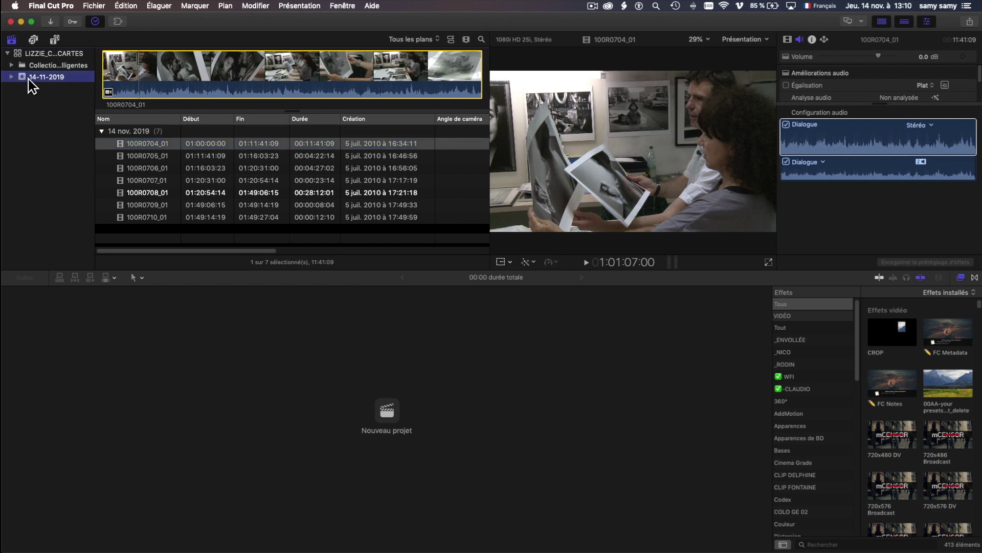
click(103, 6)
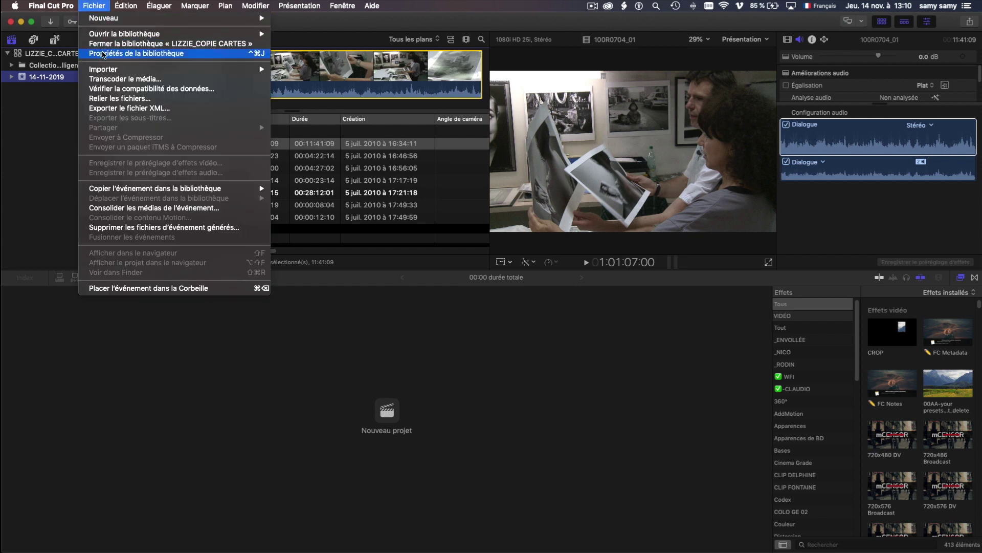
mouse_move(102, 70)
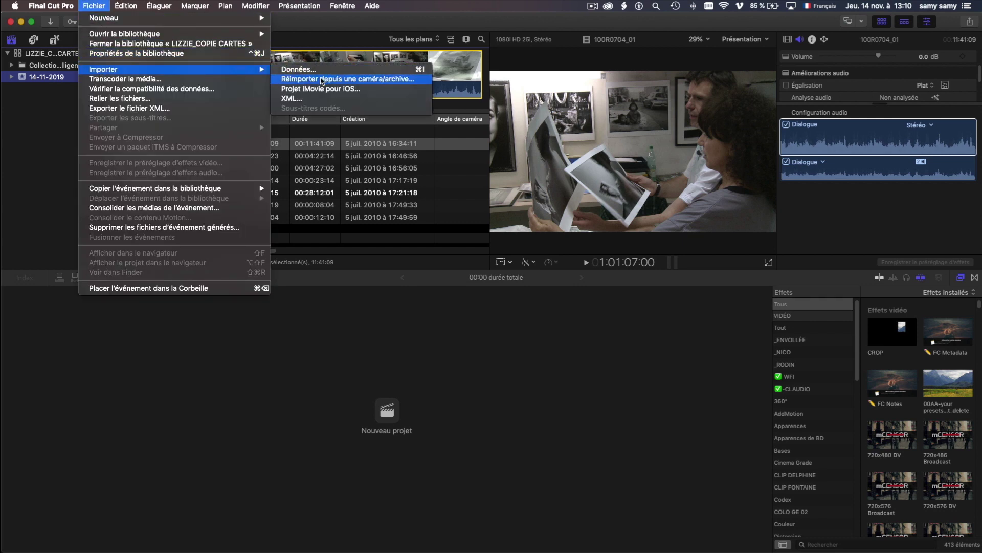
click(294, 168)
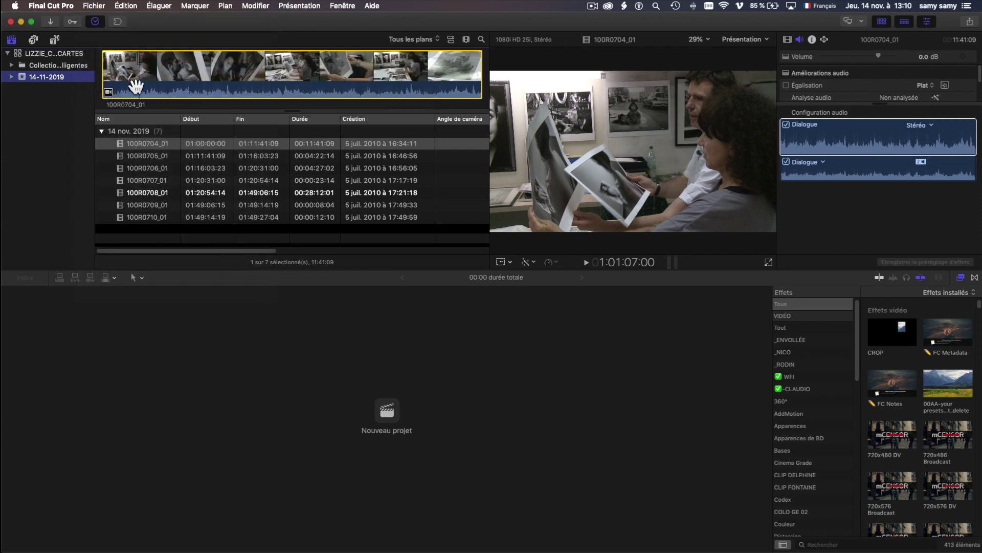
click(159, 156)
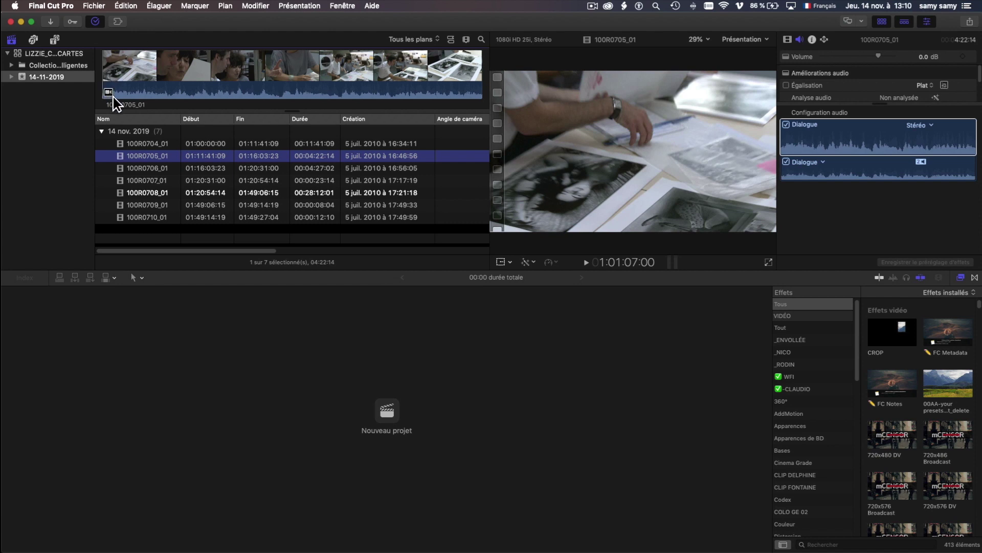
mouse_move(113, 97)
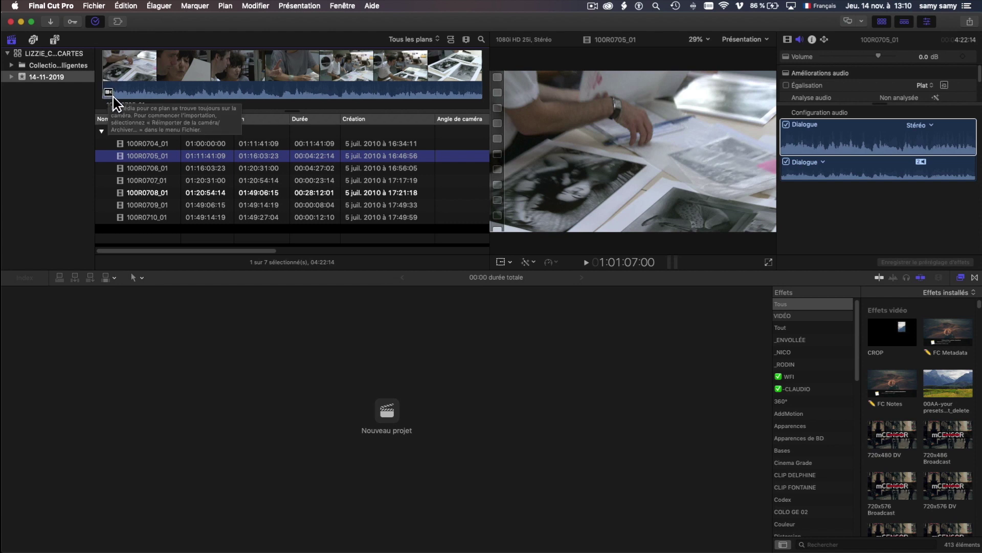
- Switch to Finder, check the BPAV folder inside CARTE 001, collapse the card folder, select the FRICHE_FCPX drive and return to Final Cut Pro
key(super+h)
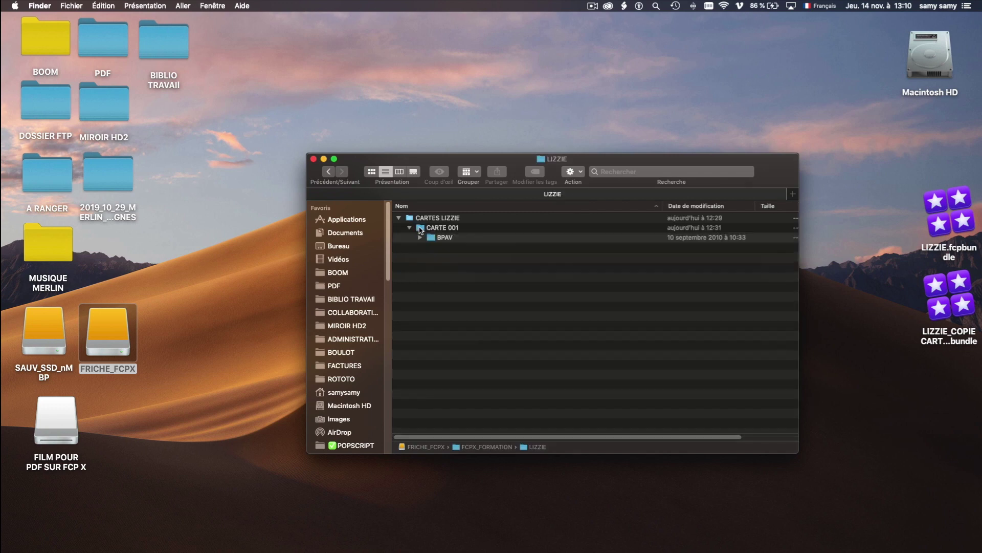
click(420, 238)
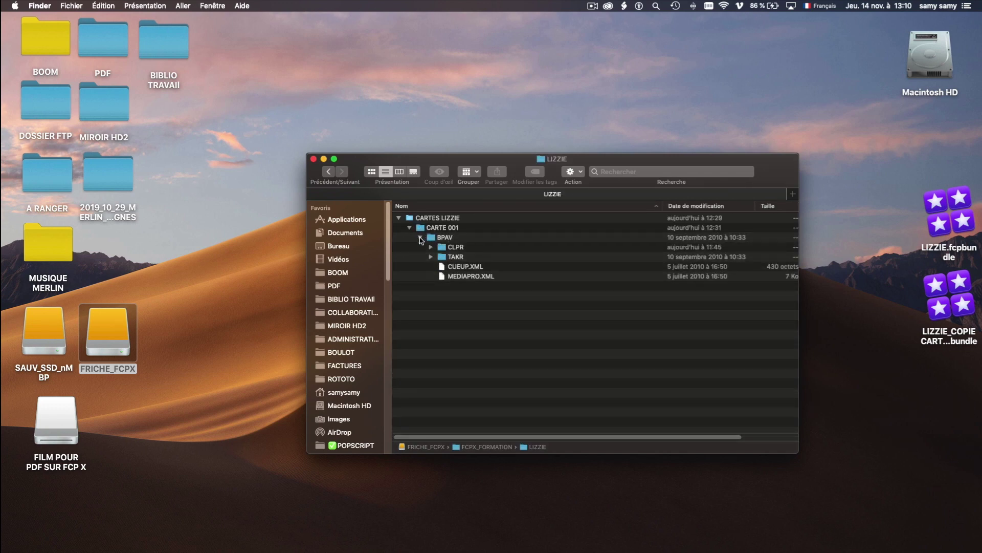
click(420, 237)
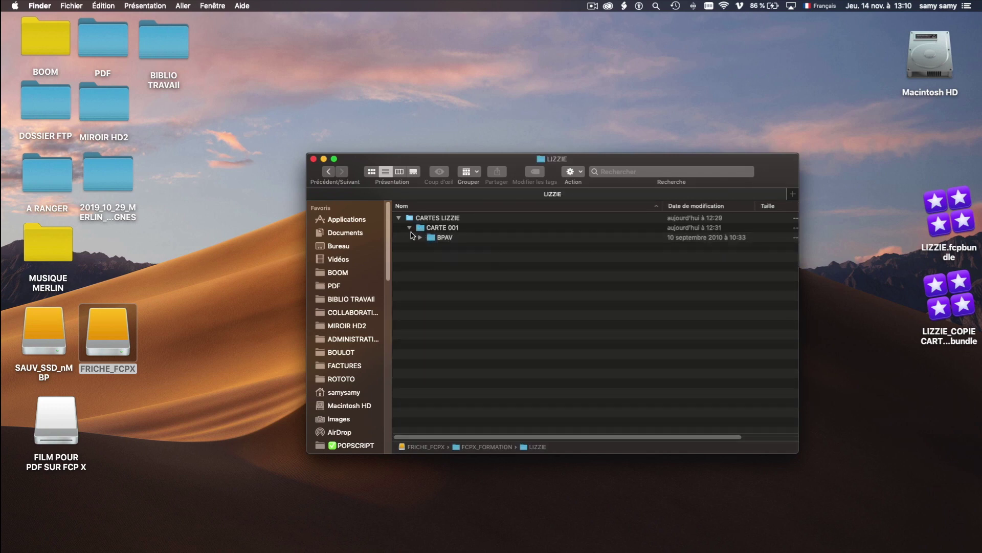
click(409, 228)
click(112, 323)
mouse_move(416, 543)
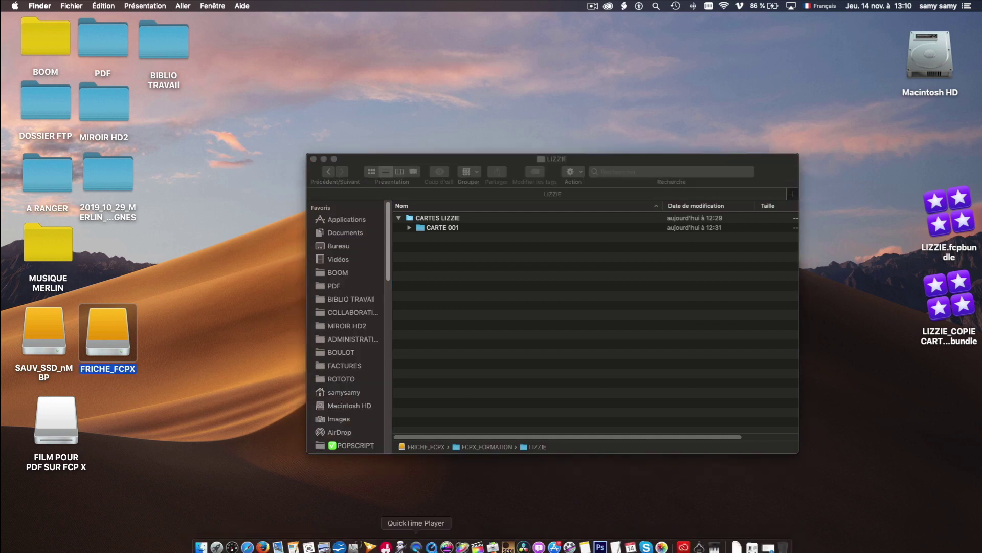
click(477, 542)
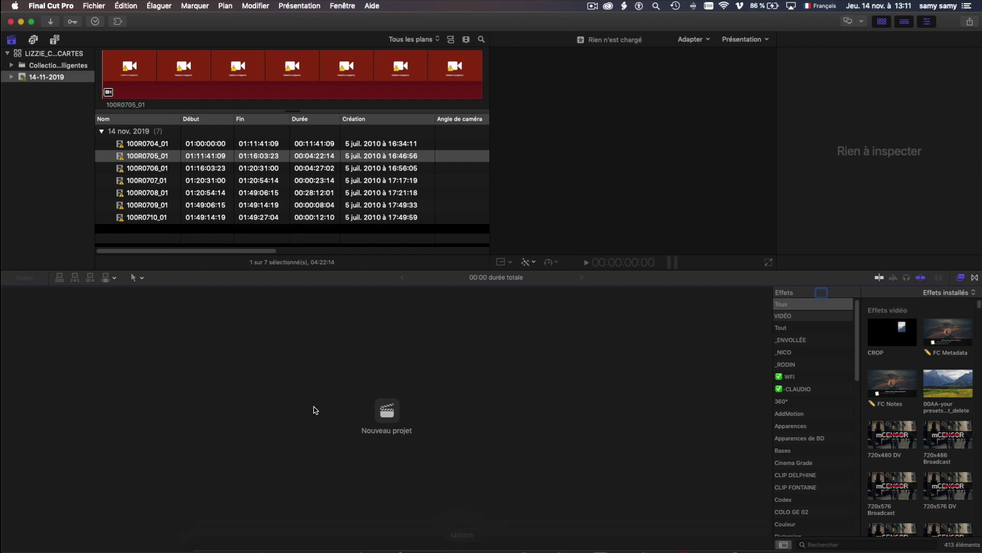
- Inspect clip 100R0705_01, try to reimport the 14-11-2019 event's media from the camera or archive, and dismiss the alert
click(137, 75)
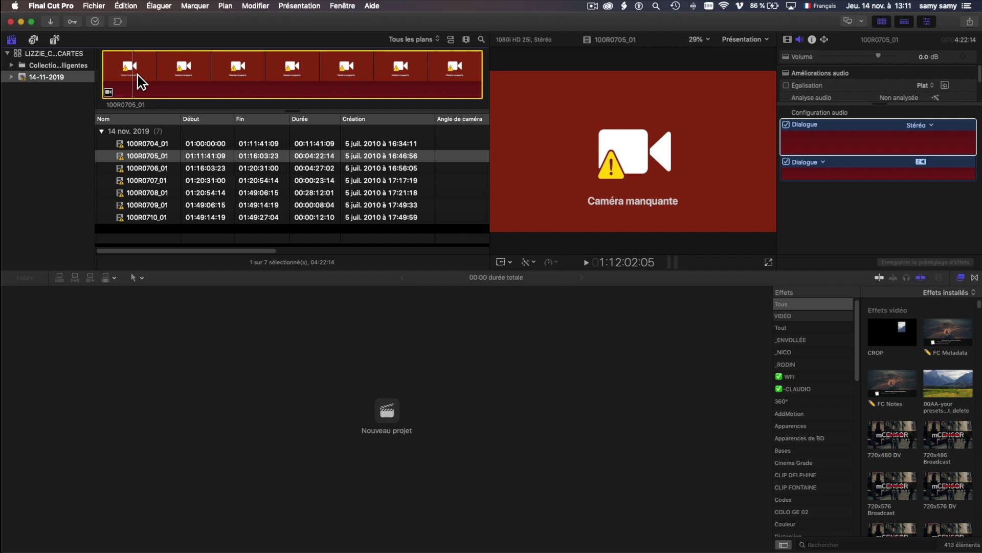
click(28, 81)
click(94, 5)
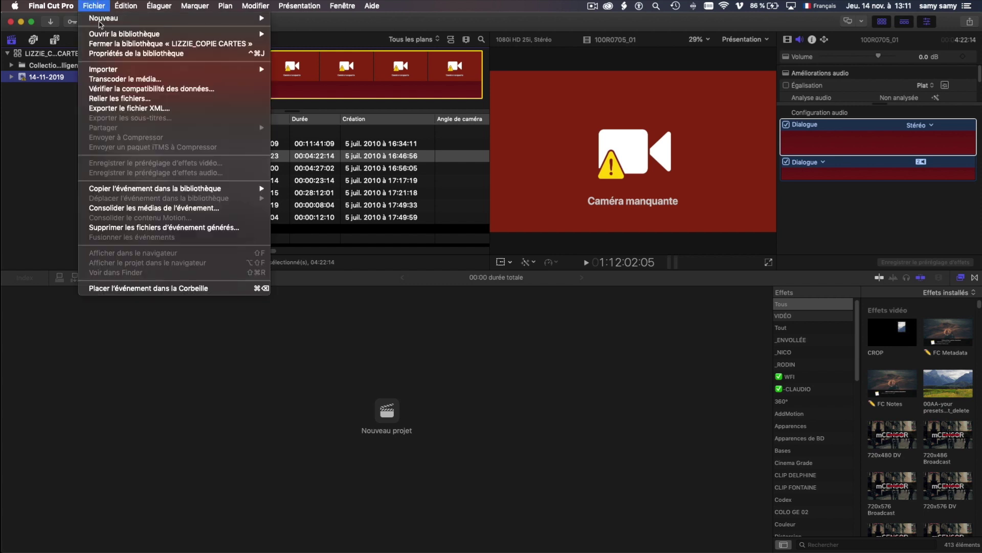
mouse_move(102, 70)
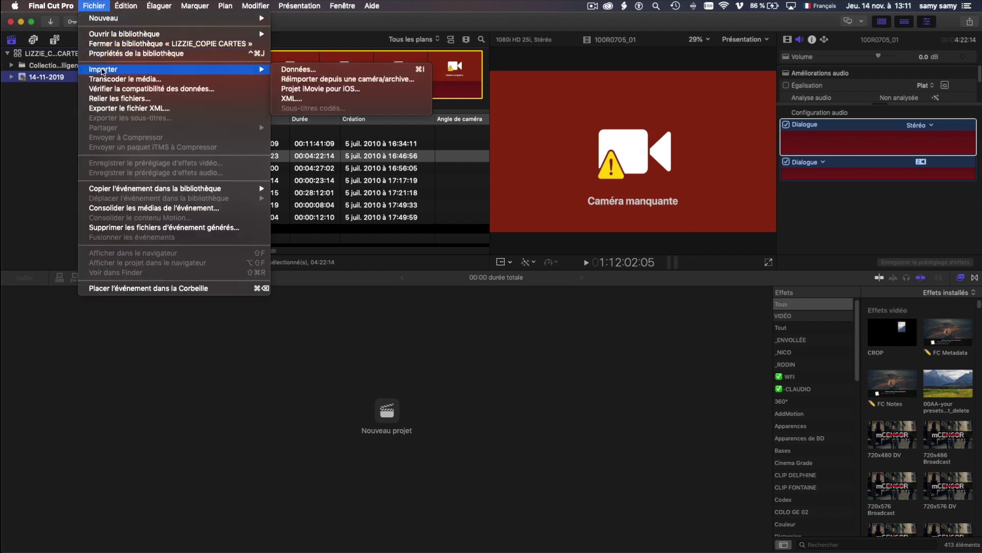
click(315, 80)
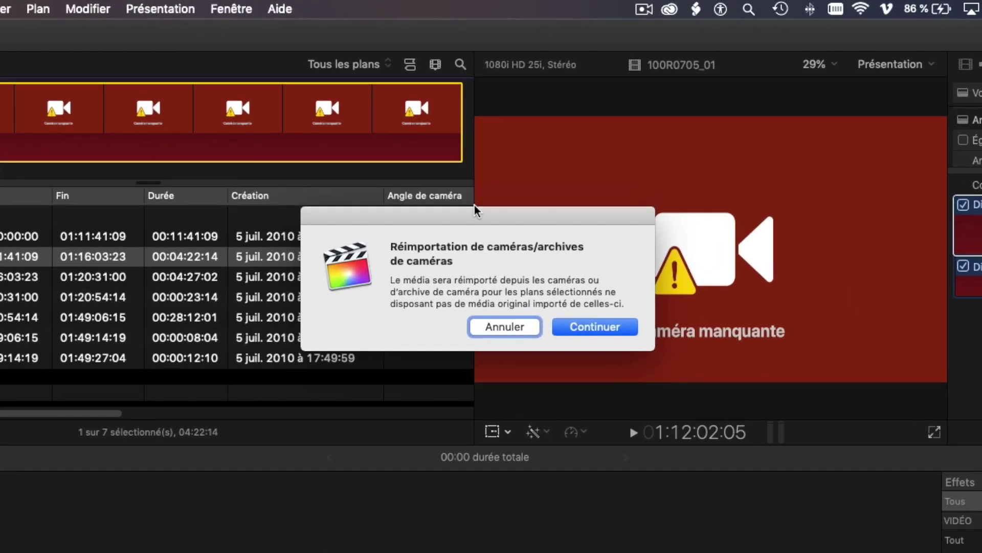
click(583, 329)
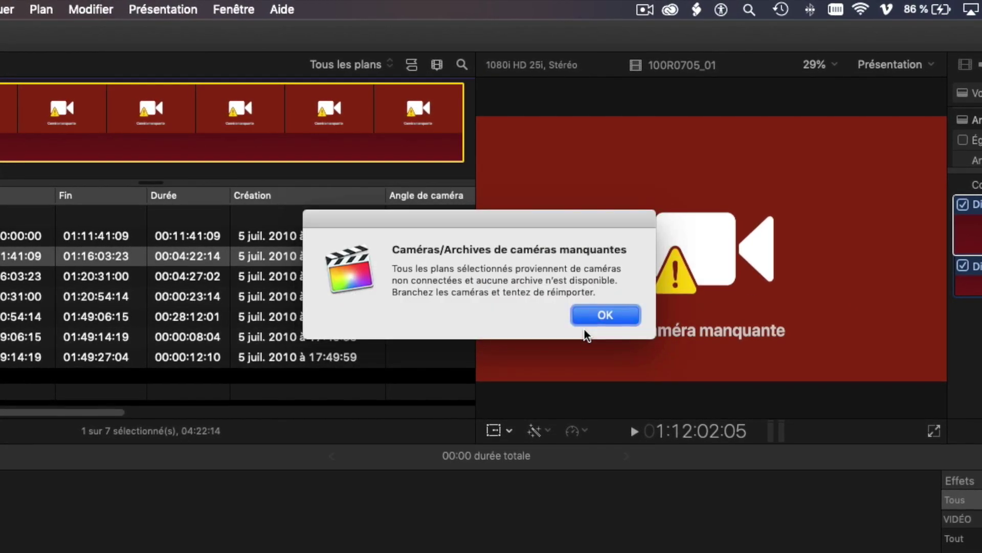
drag(480, 216, 491, 237)
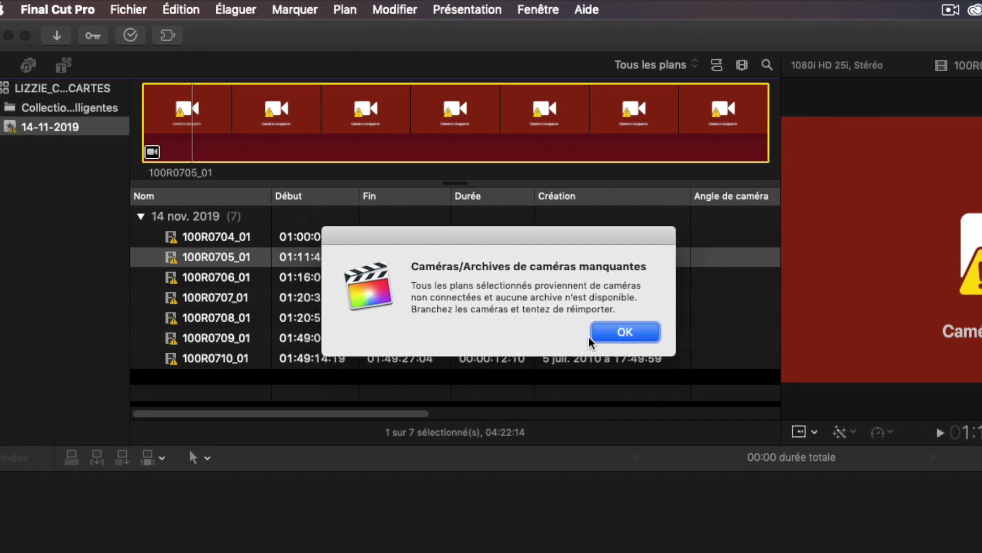
click(608, 332)
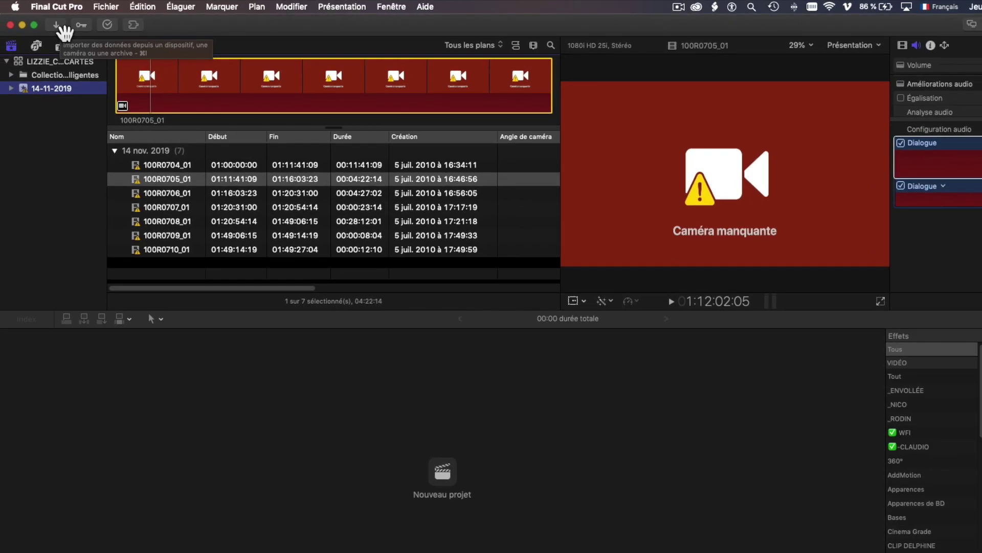
- Open the media import window, browse the CARTE 001 clips in the LIZZIE favourite folder, and close the window without importing
click(57, 38)
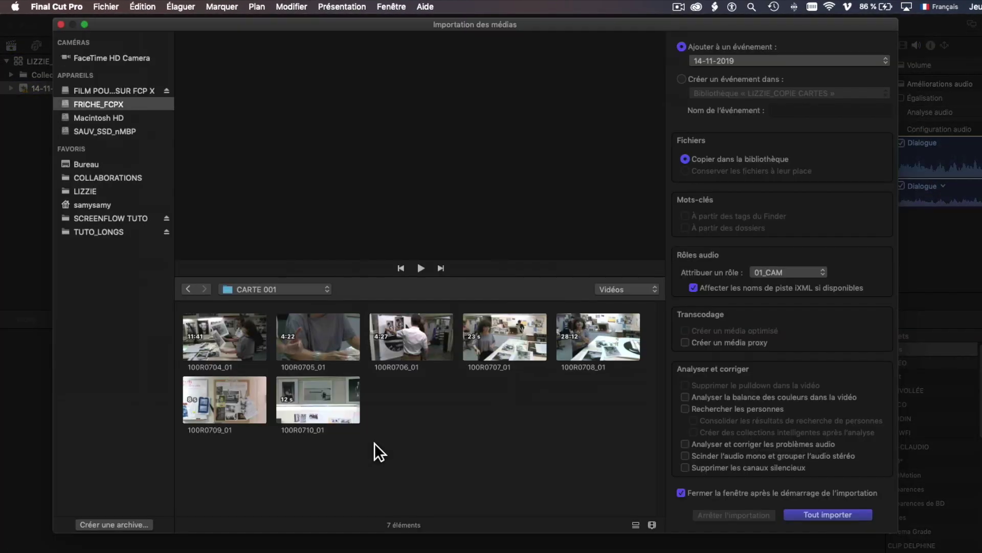
click(100, 105)
click(88, 192)
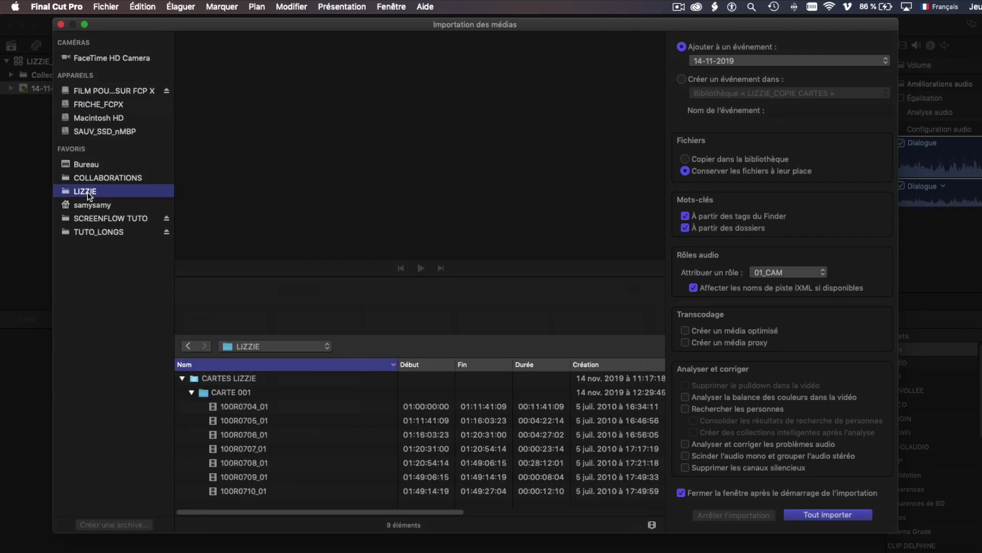
click(192, 394)
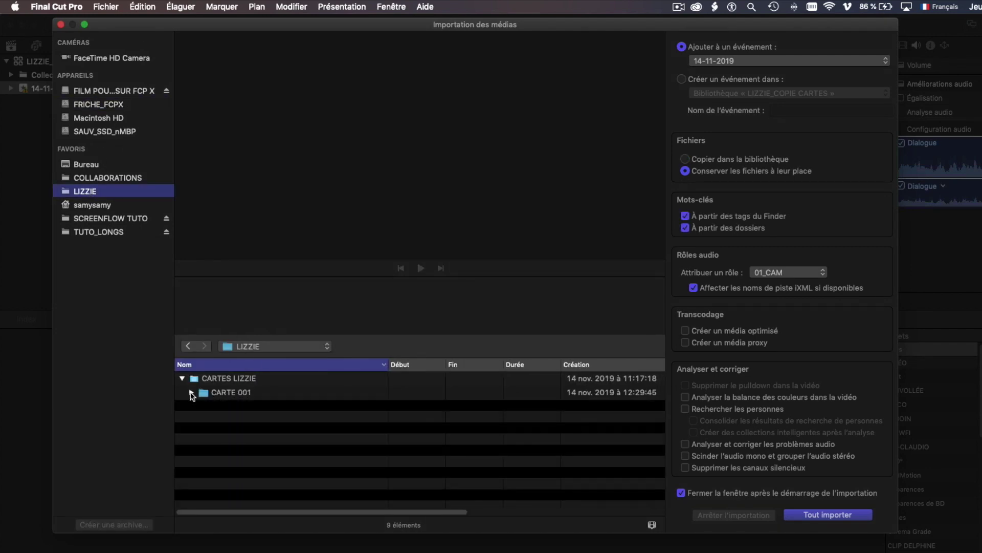
click(192, 392)
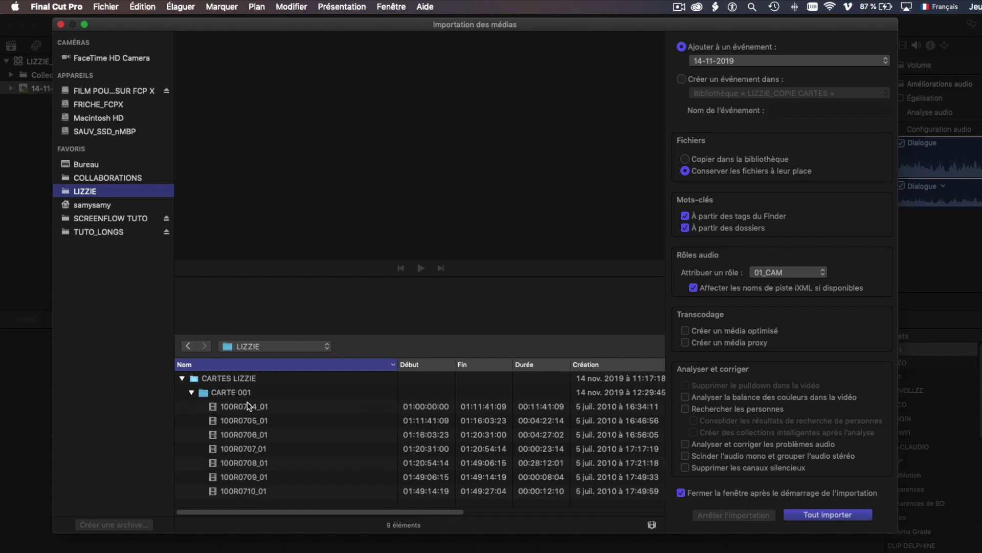
click(61, 25)
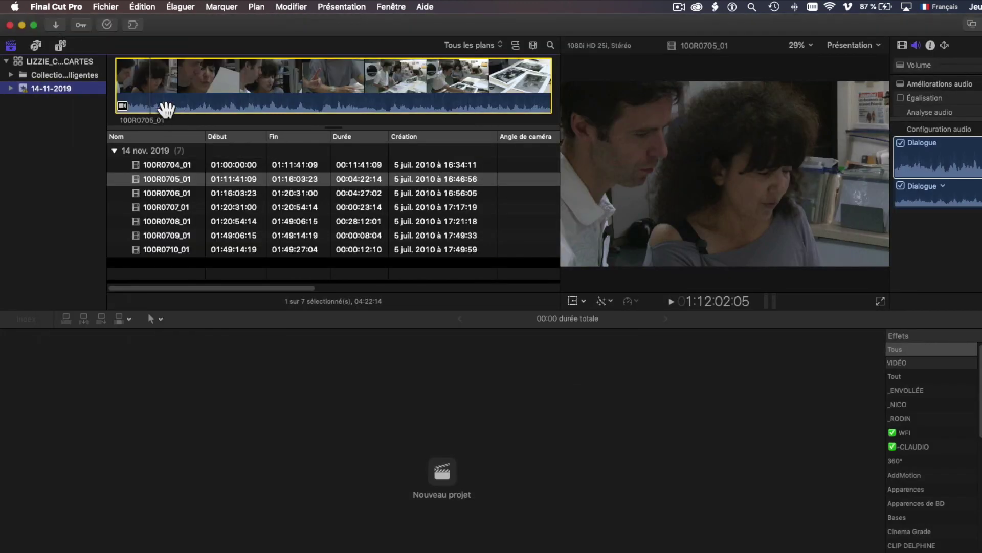
- Check clip 100R0705_01, reimport the 14-11-2019 event's media from the camera or archive, and open the background tasks to monitor it
click(165, 107)
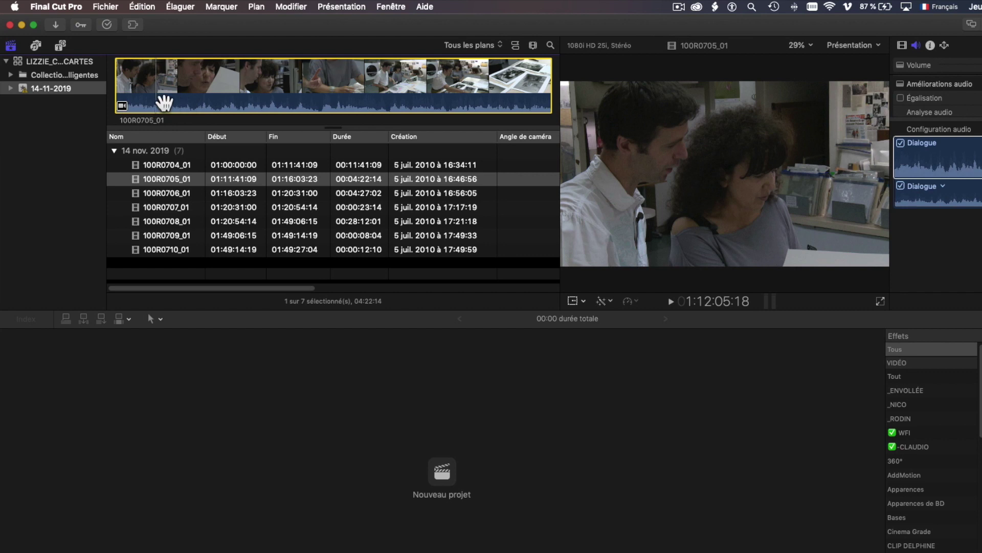
click(143, 180)
click(29, 89)
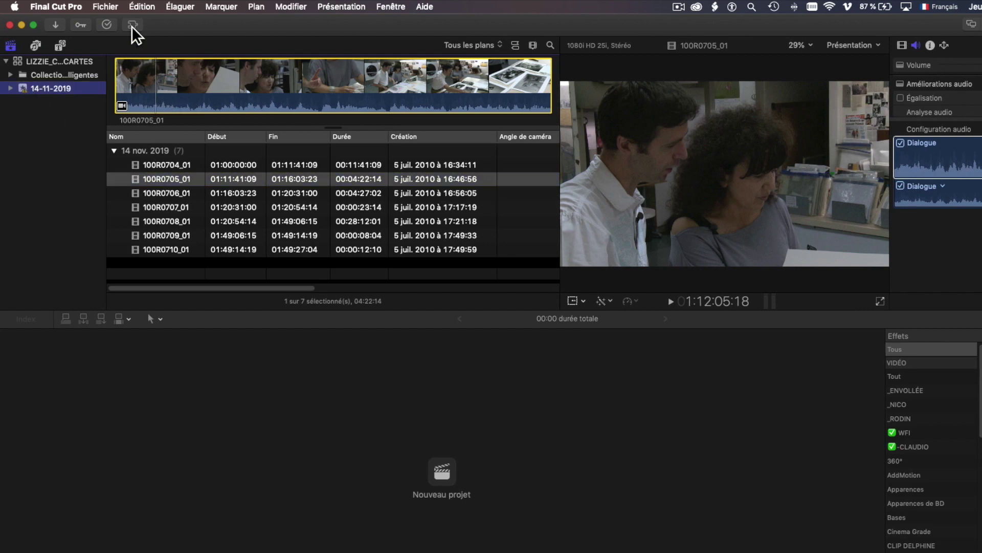
click(105, 7)
mouse_move(125, 81)
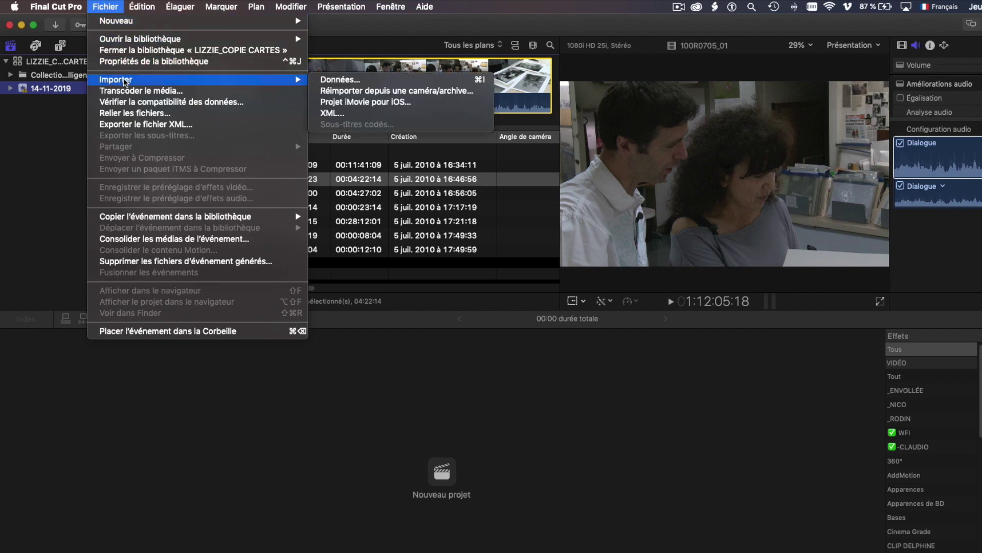
click(340, 94)
drag(496, 155, 300, 171)
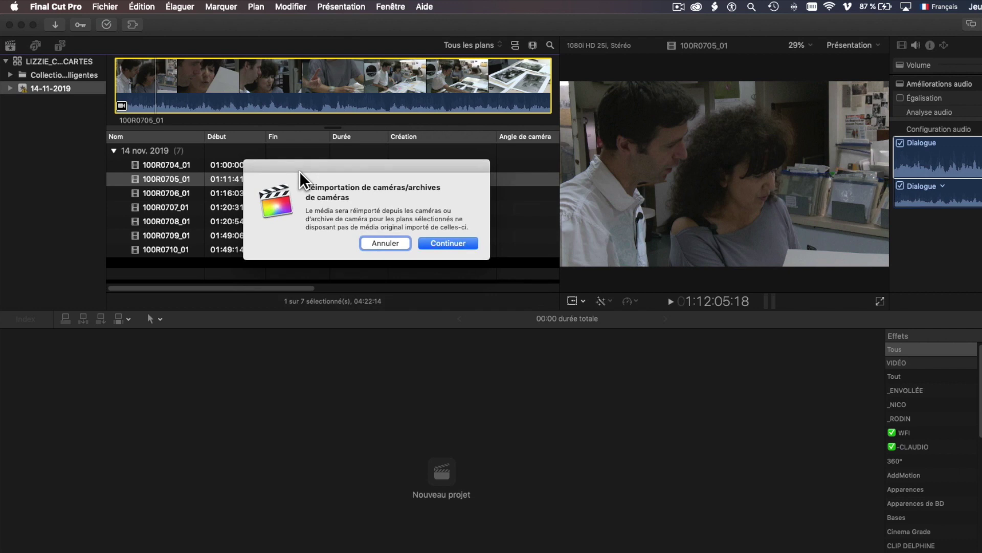
click(444, 246)
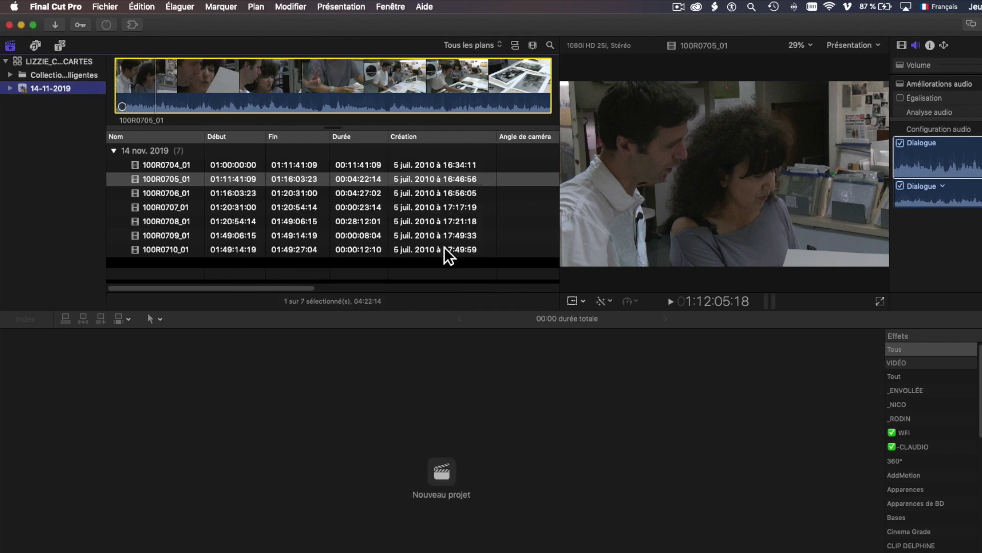
click(112, 24)
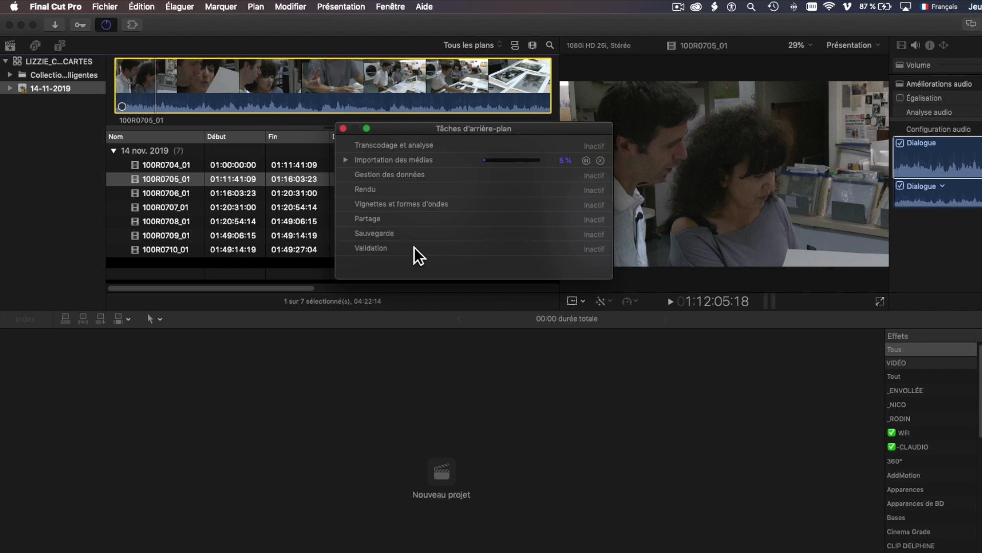